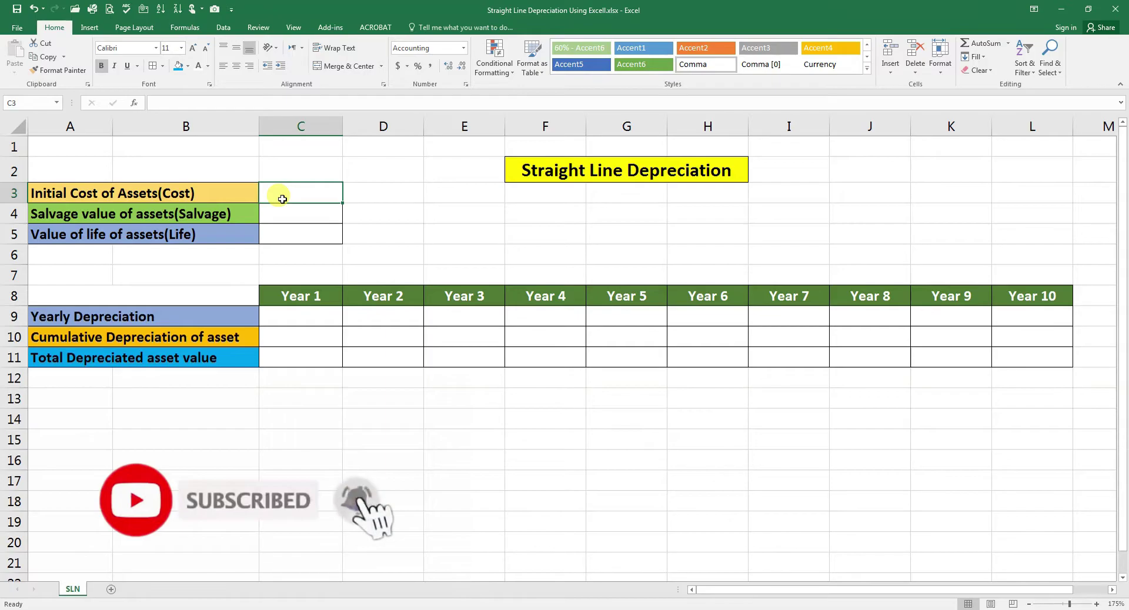
Step: Enter cost 100000 in C3, salvage value 10000 in C4 and useful life 10 in C5
text(100000)
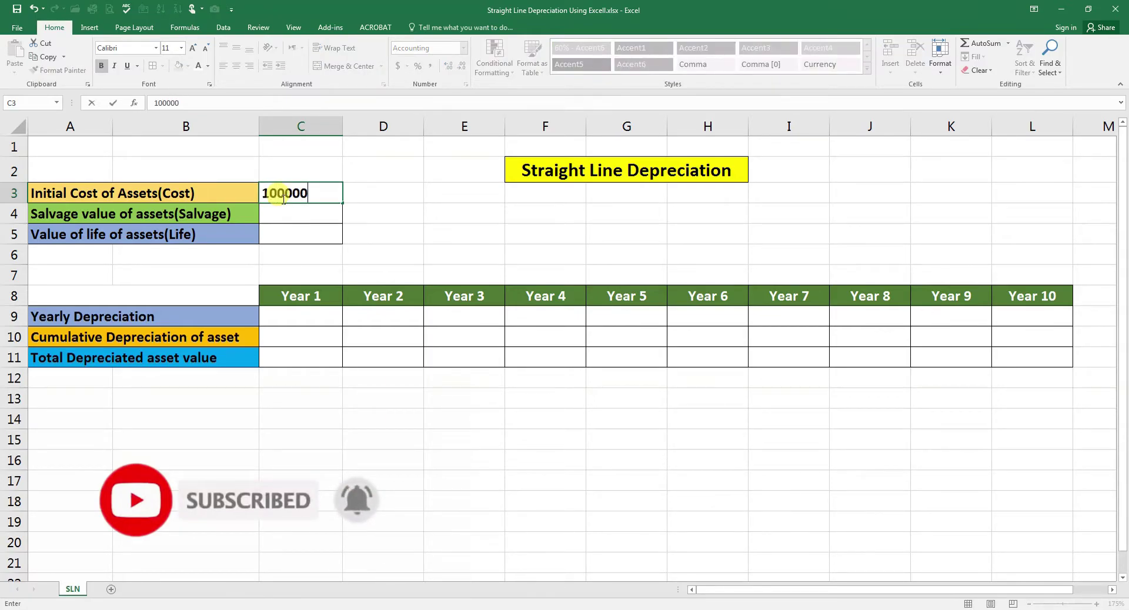
key(Return)
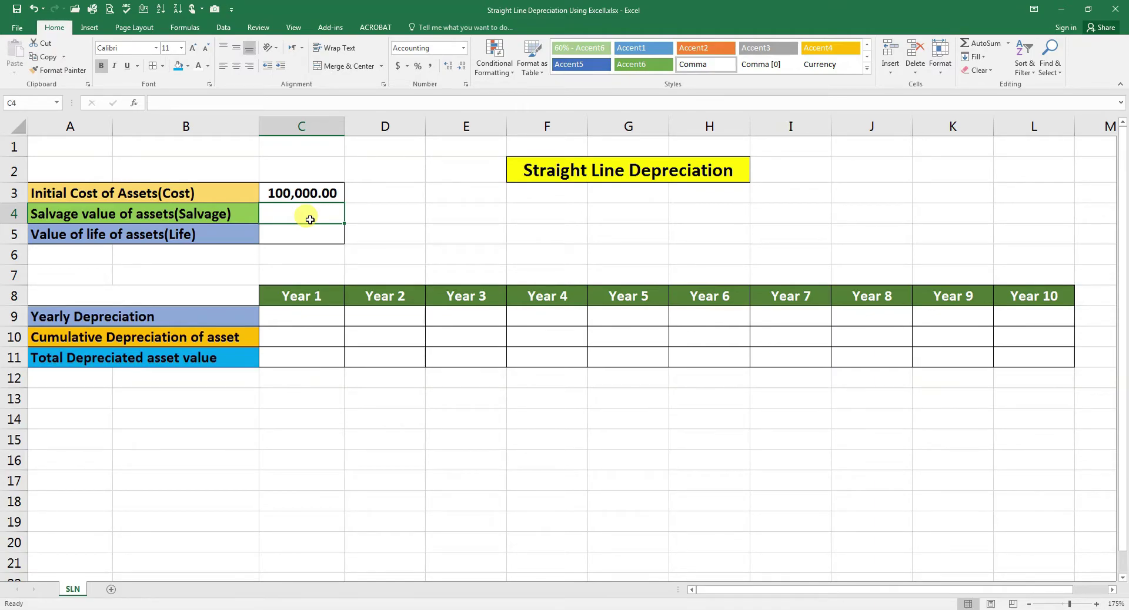
text(10000)
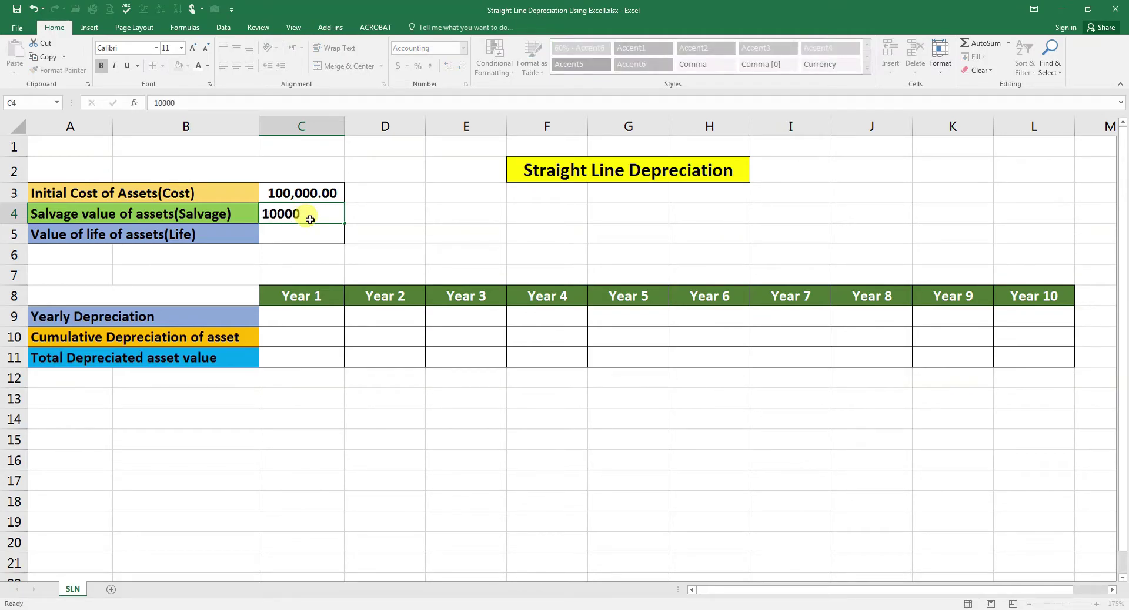
key(Return)
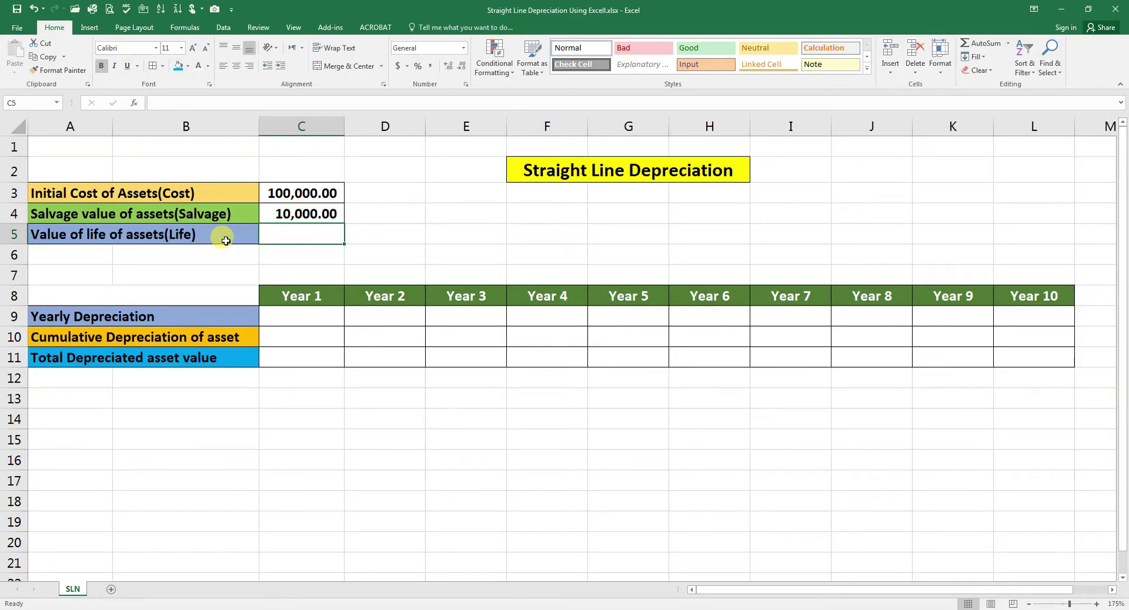
text(10)
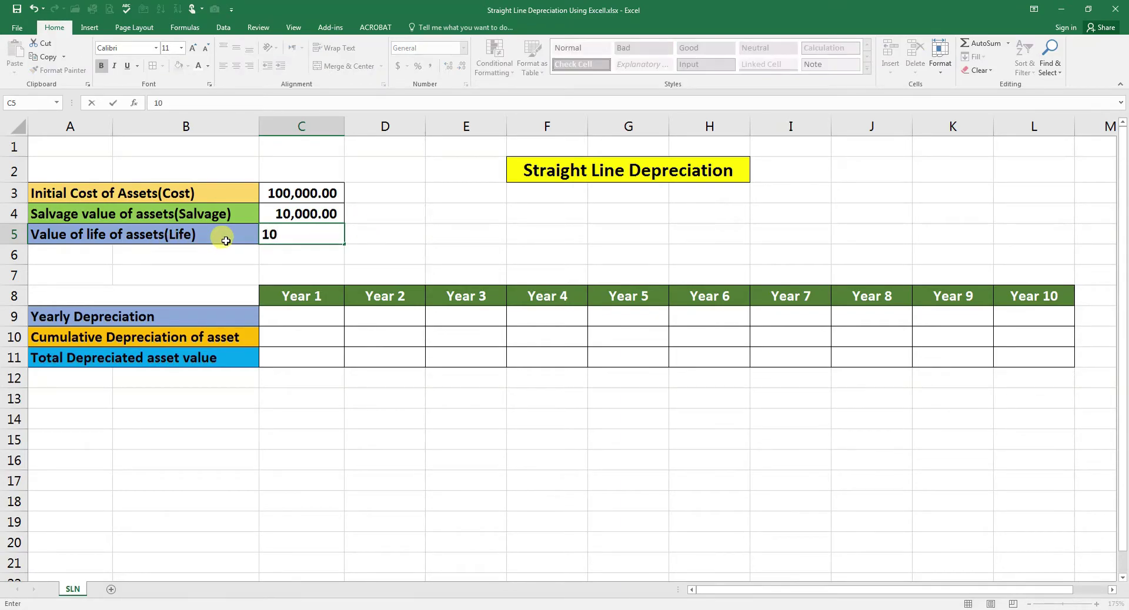
key(Return)
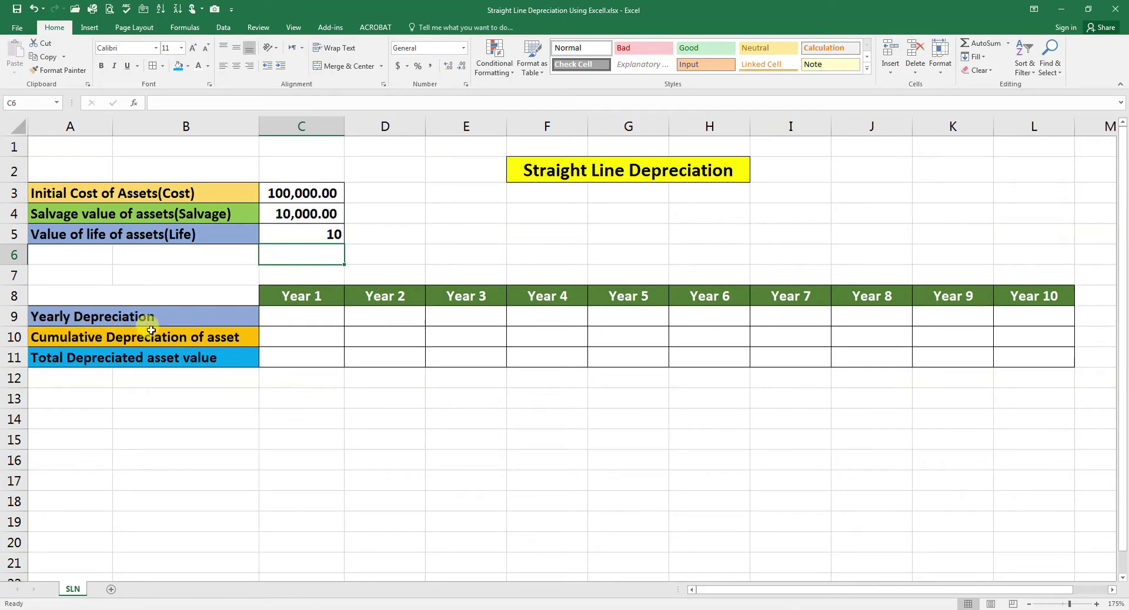
click(312, 296)
drag(312, 296, 1026, 296)
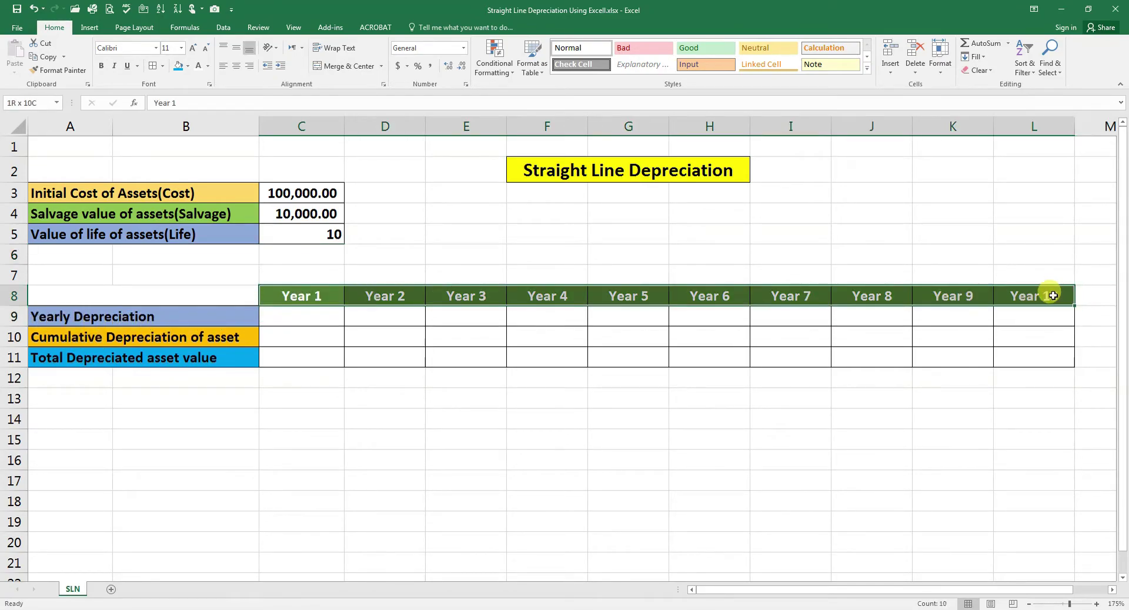
click(74, 341)
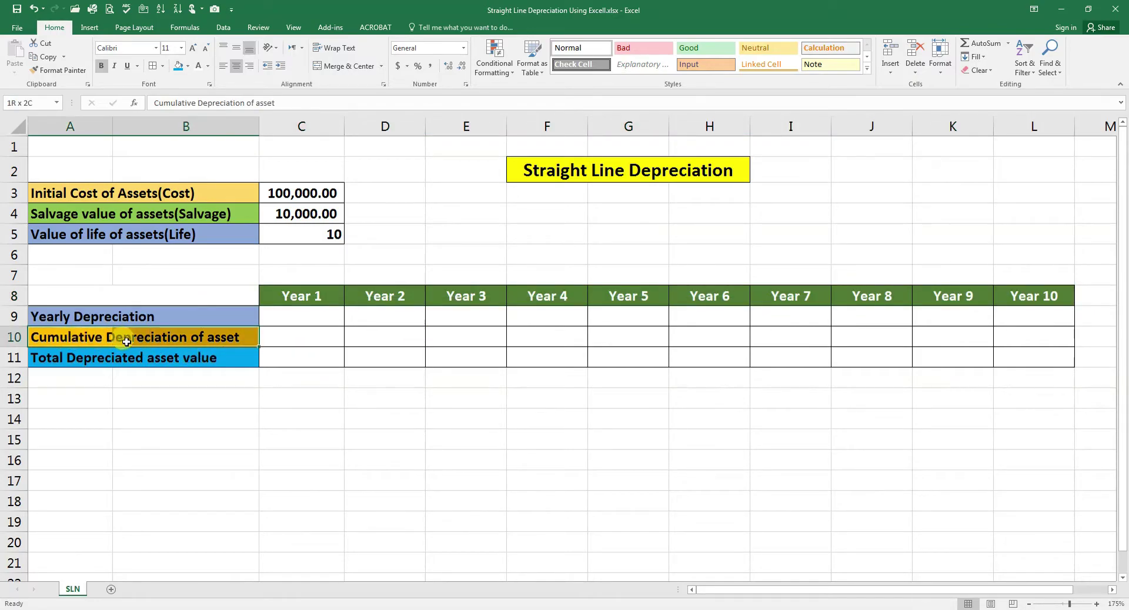
click(300, 337)
drag(574, 338, 1007, 335)
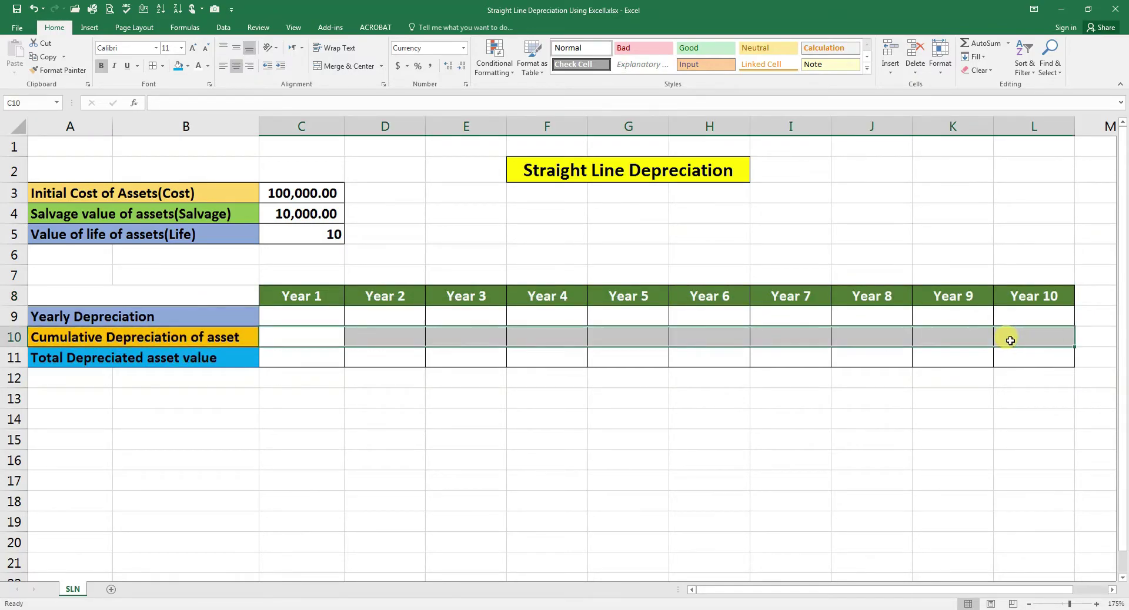
drag(72, 369, 134, 362)
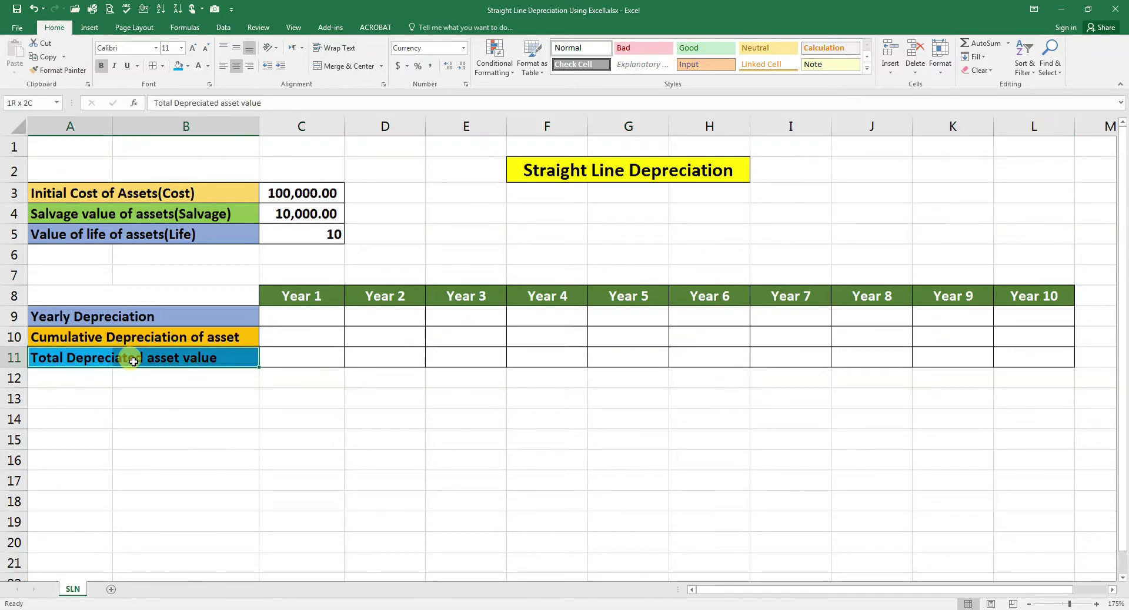
click(310, 361)
drag(310, 362, 1015, 350)
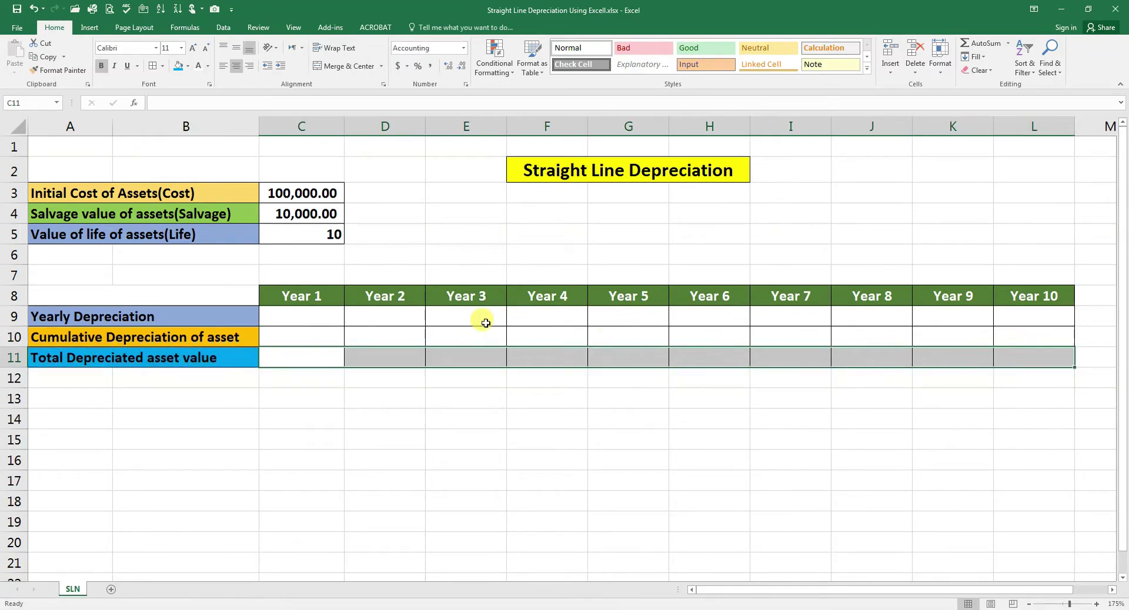
click(301, 320)
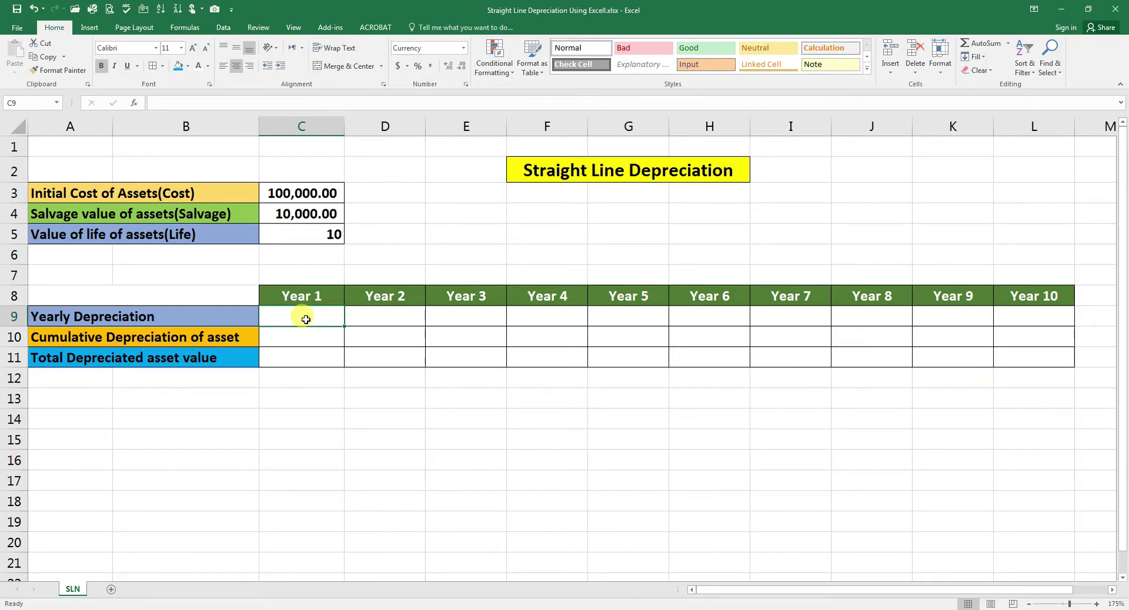
Step: Insert the Financial function SLN in C9 with Cost C3, Salvage C4, Life C5, giving $9,000
click(184, 27)
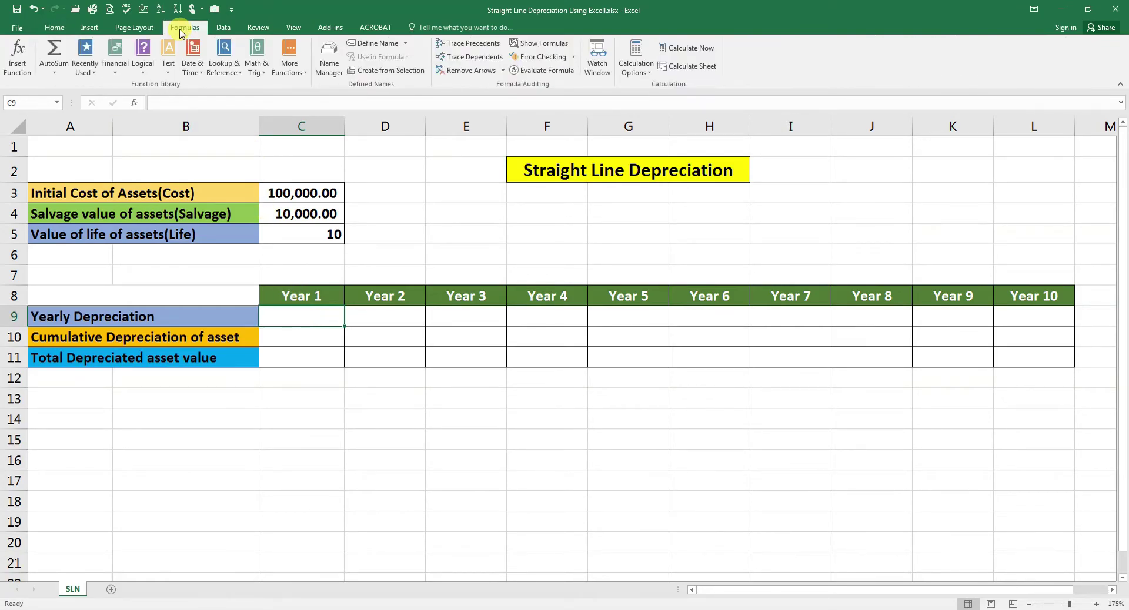
click(115, 69)
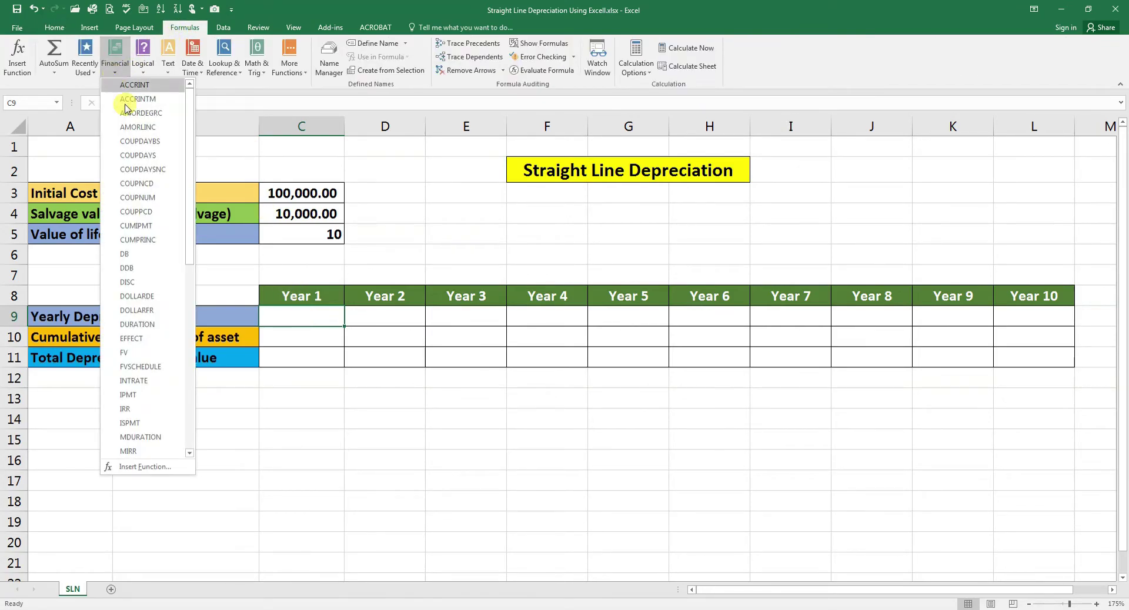
drag(189, 244, 189, 412)
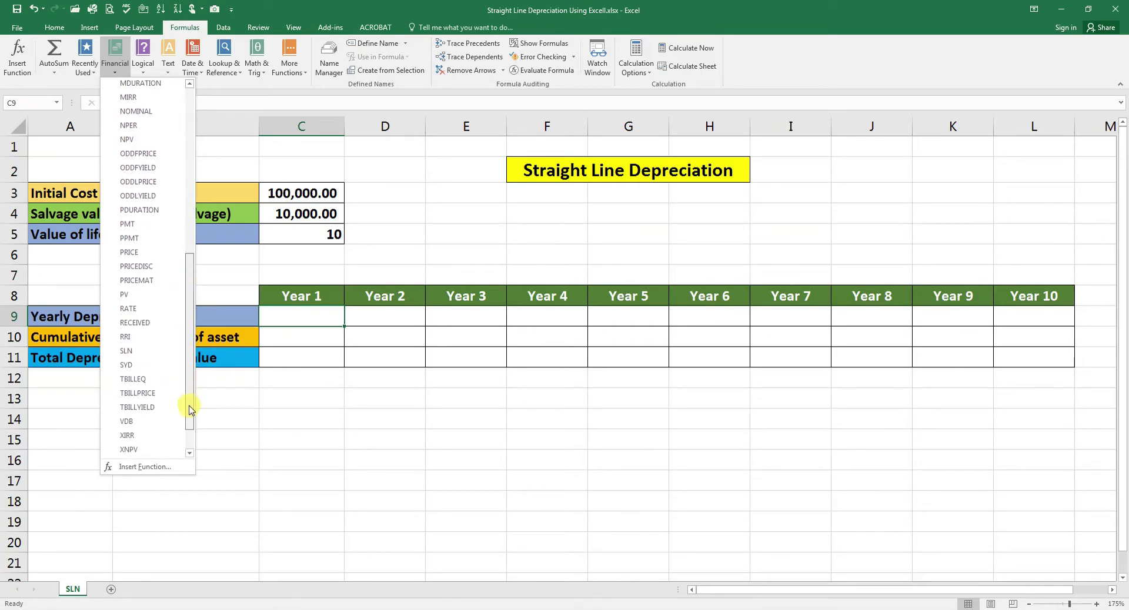
click(127, 347)
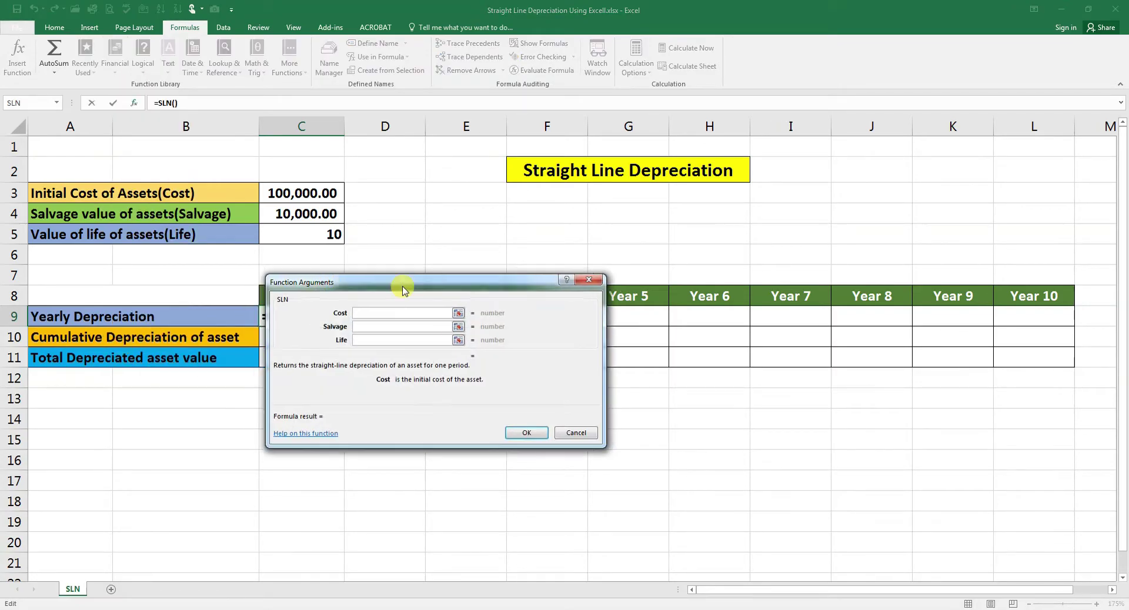
drag(405, 289, 577, 259)
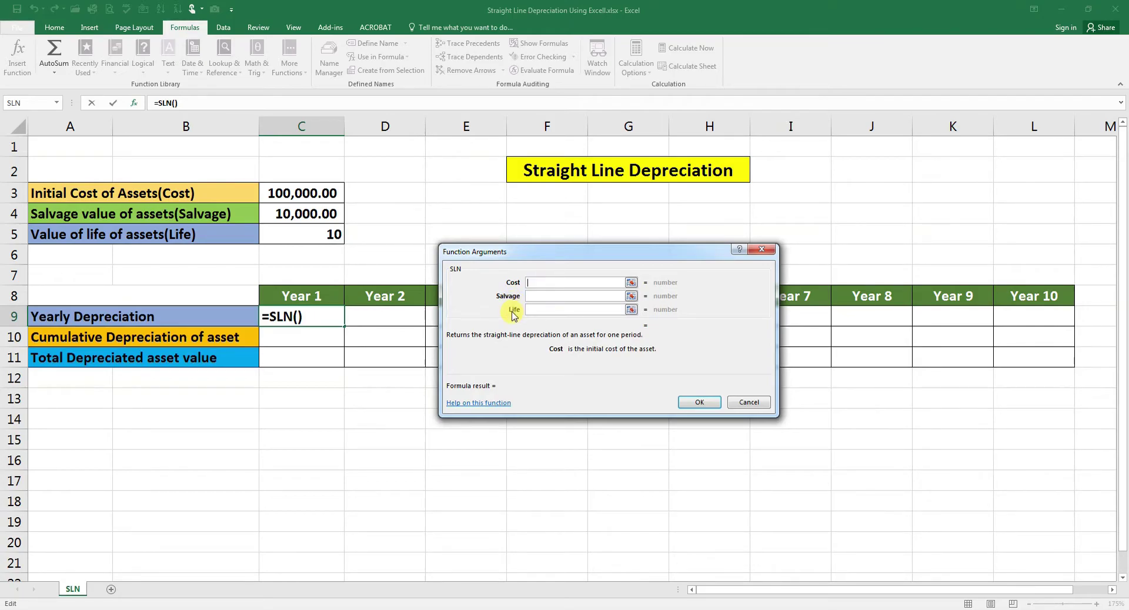
click(303, 194)
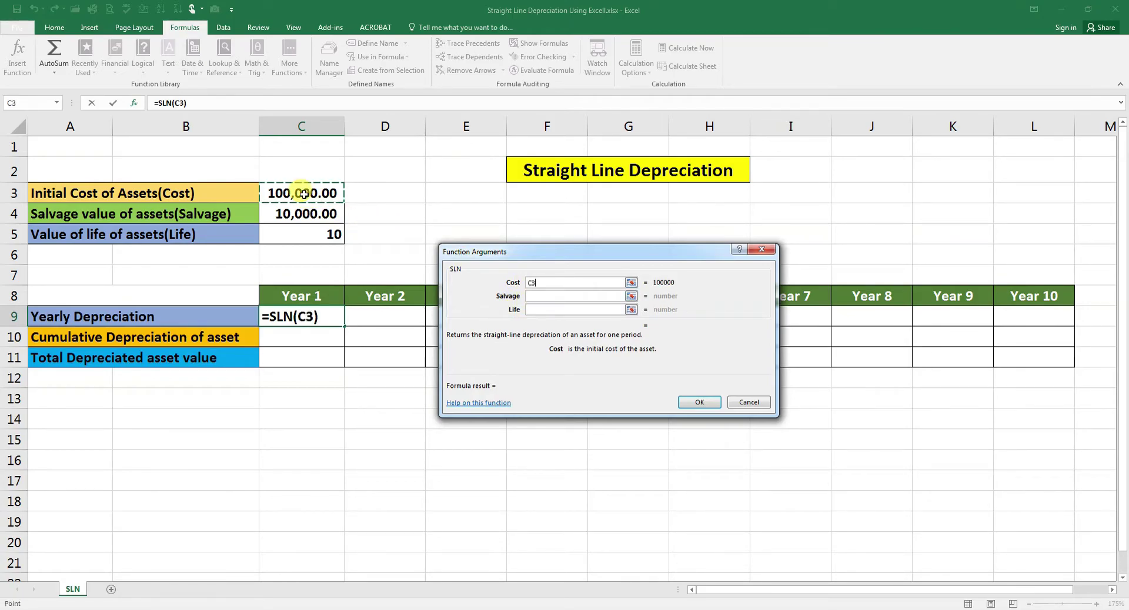
click(527, 297)
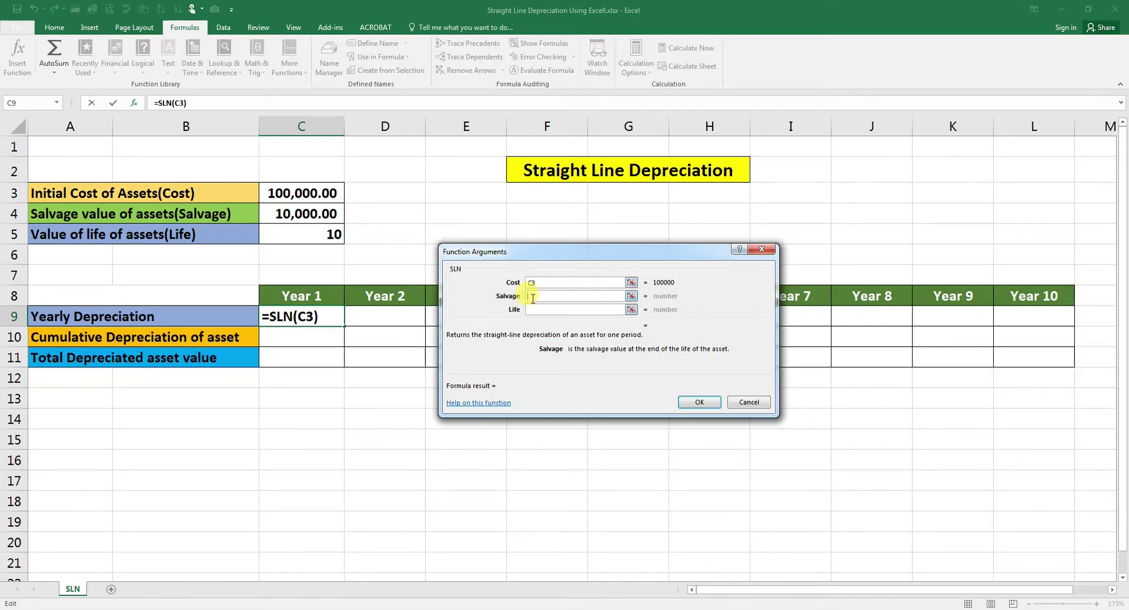
click(301, 214)
click(532, 310)
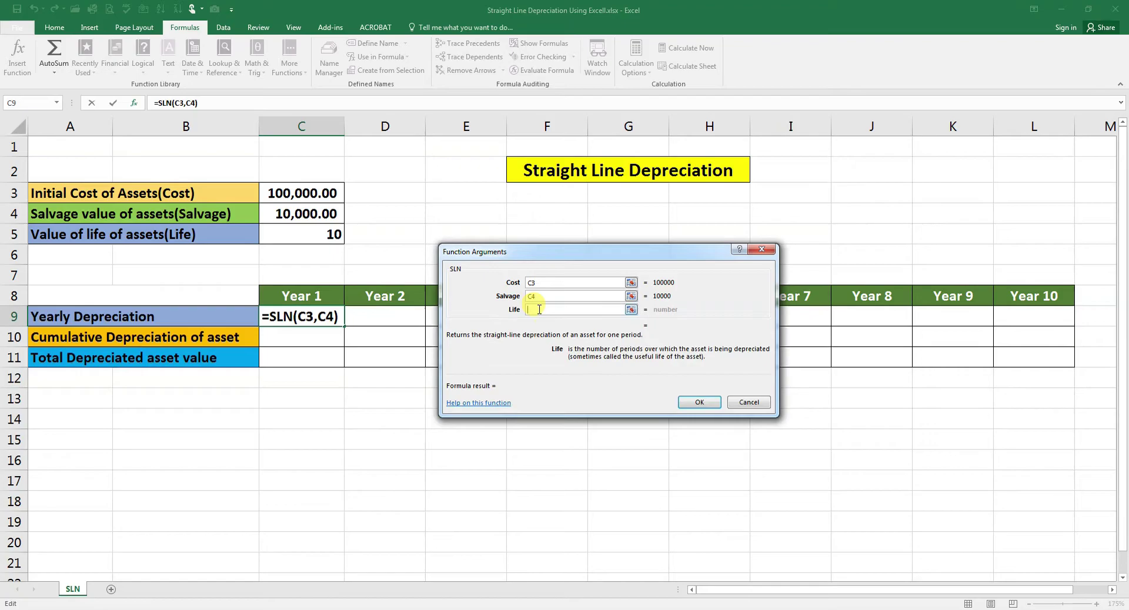
click(305, 234)
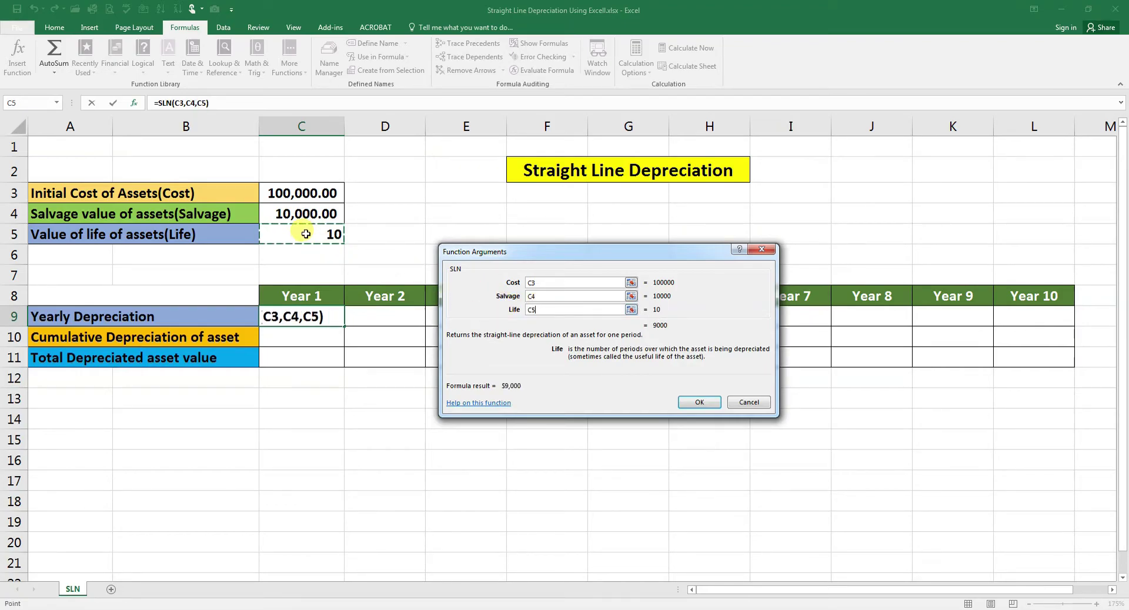
click(691, 405)
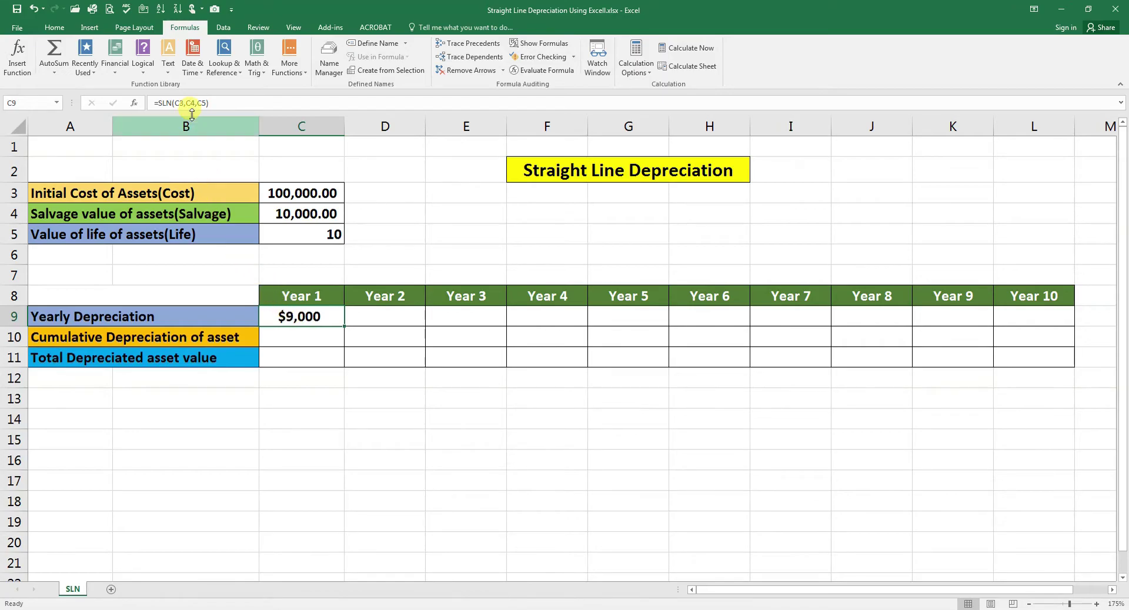
click(177, 103)
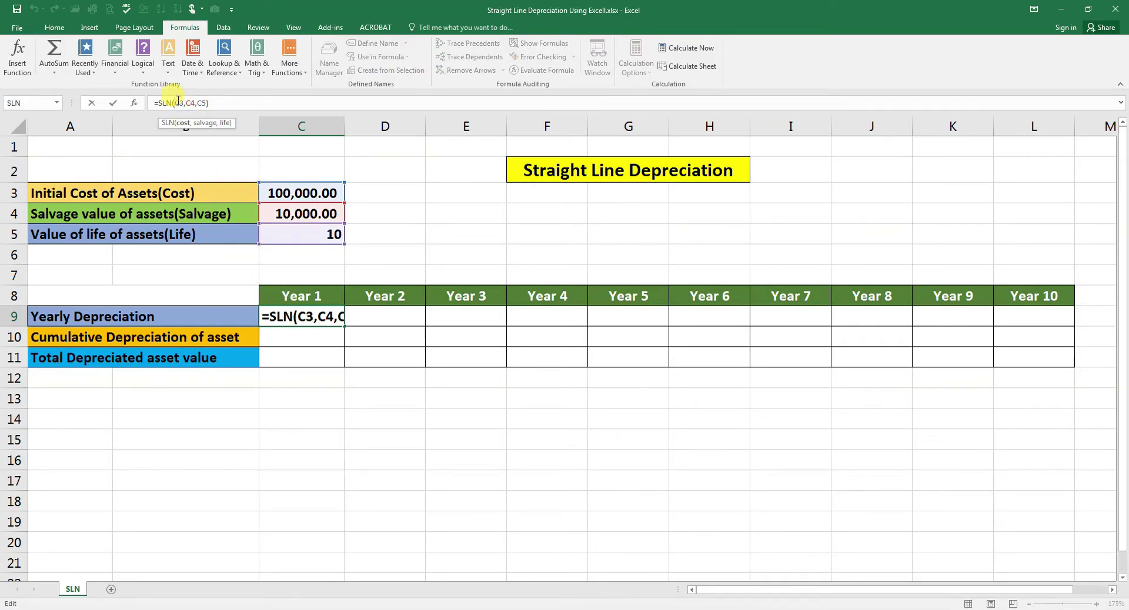
key(F4)
key(ctrl+Return)
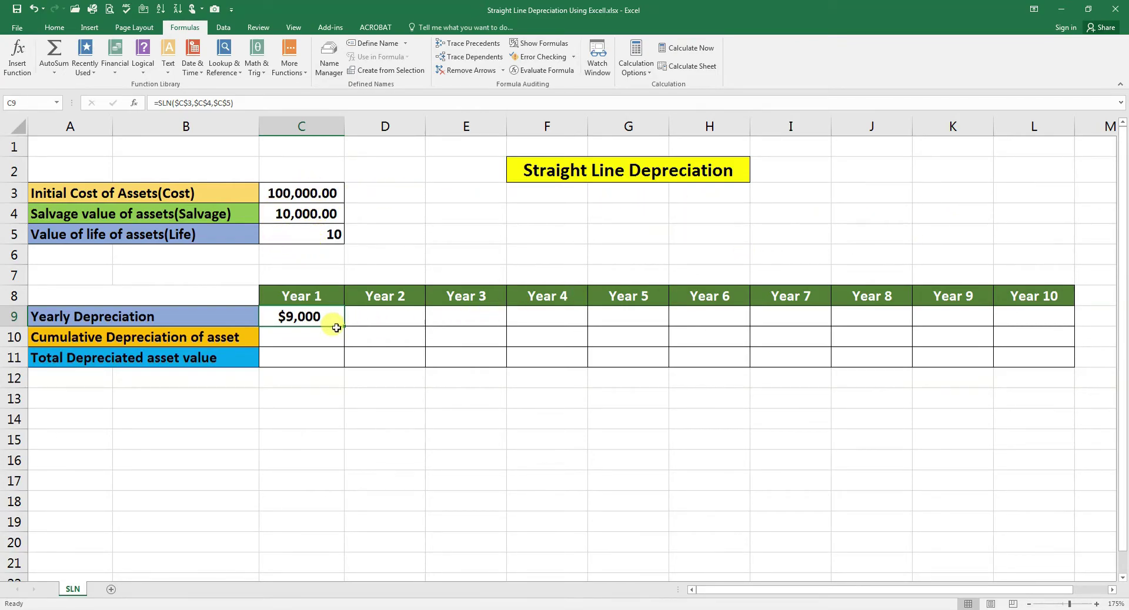
key(ctrl+z)
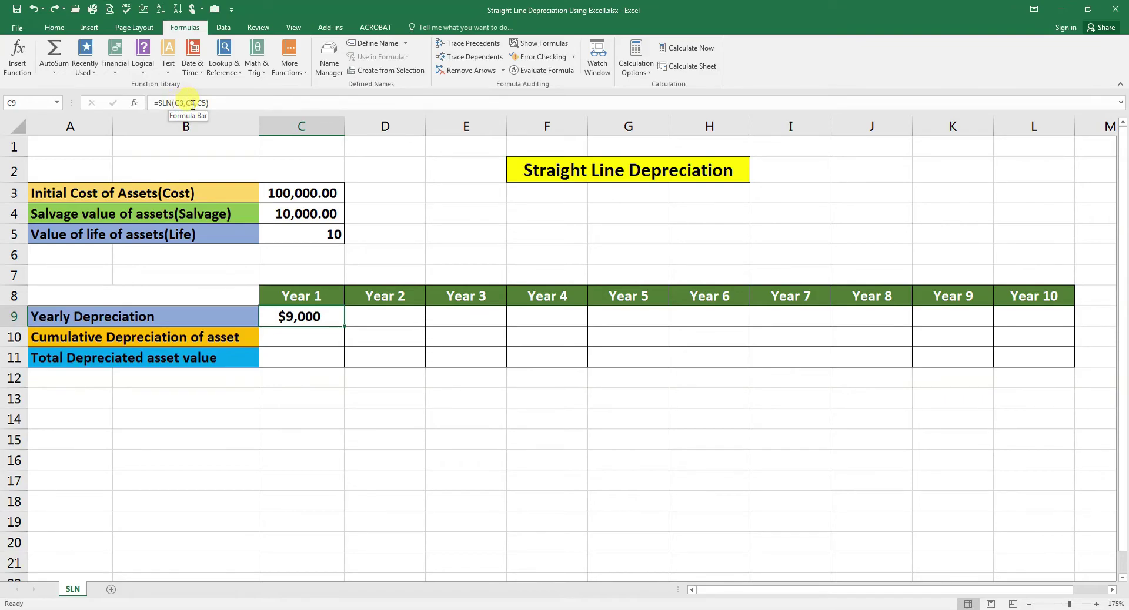
Step: Fill C9's formula across to L9 and inspect D9, which references the empty cells D3:D5
drag(344, 326, 1044, 340)
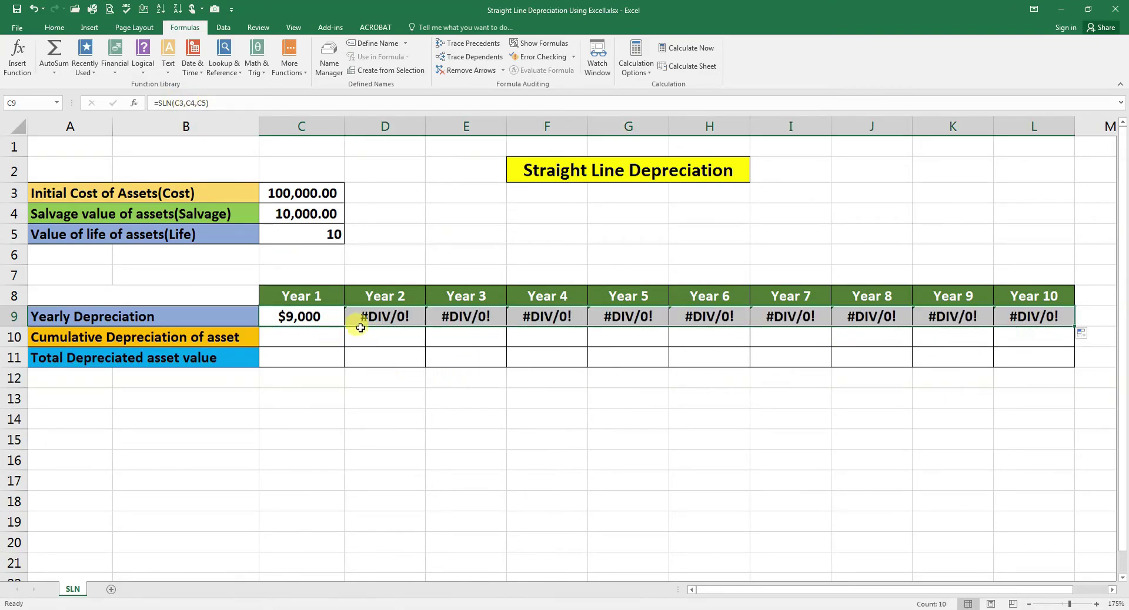
click(385, 317)
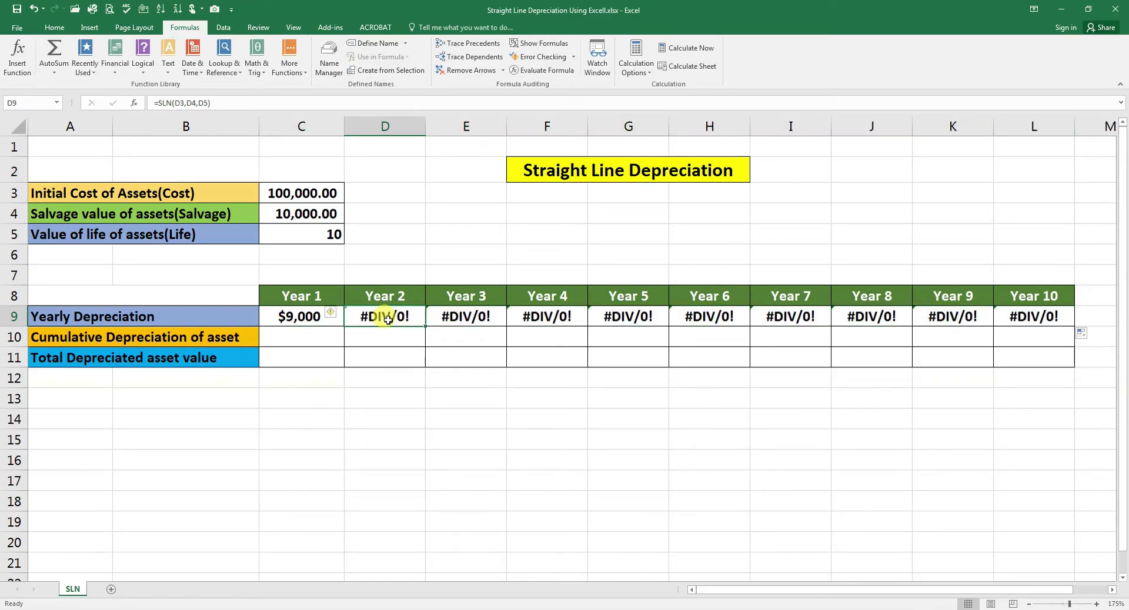
drag(371, 192, 369, 236)
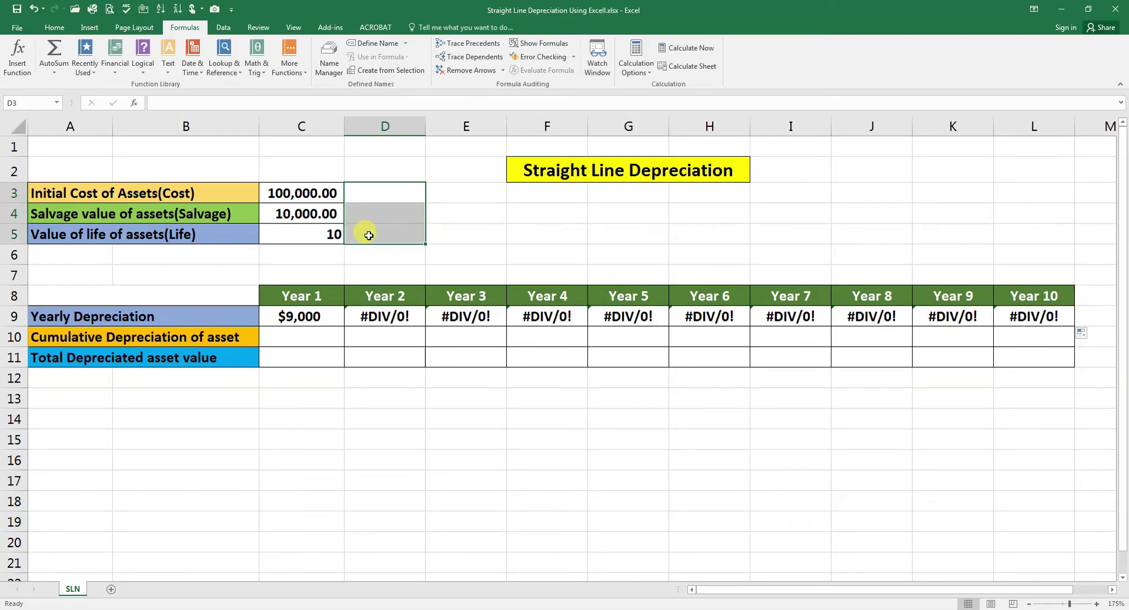
click(292, 318)
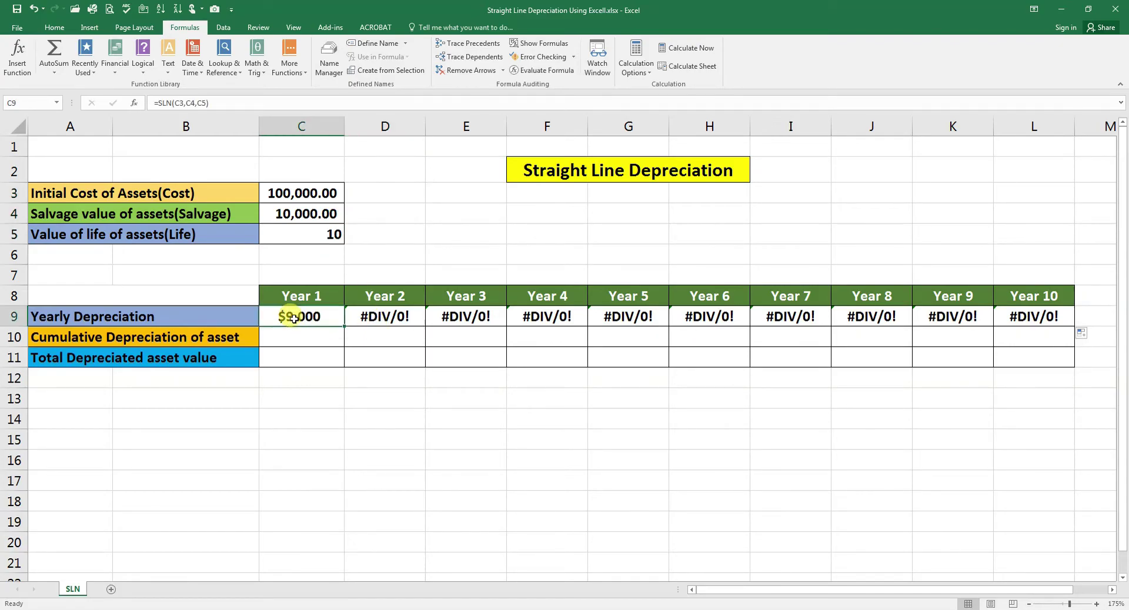
click(179, 103)
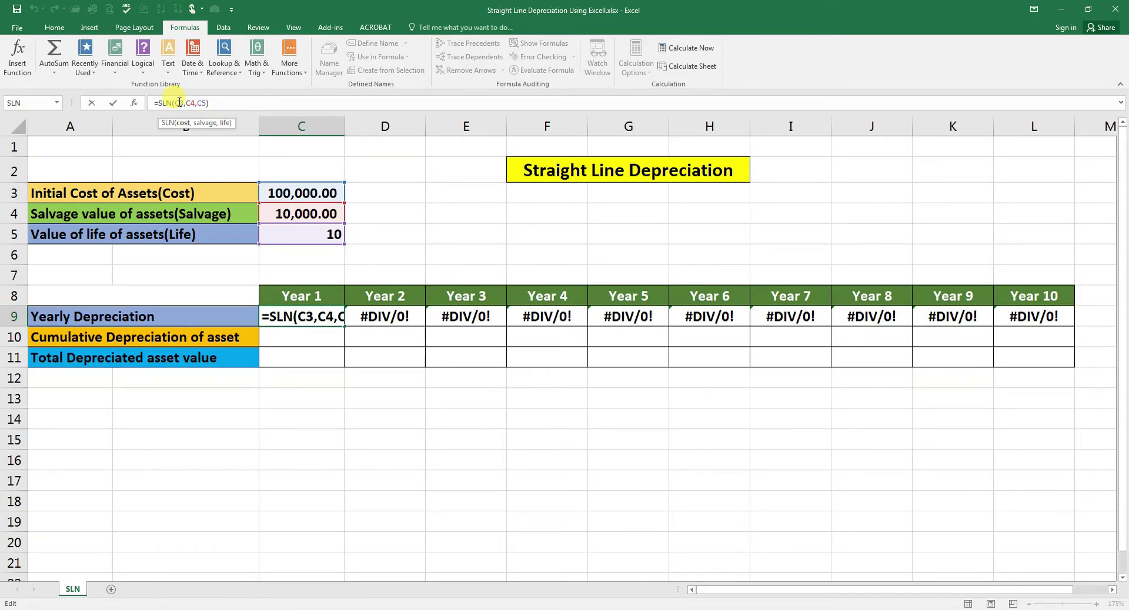
Step: Change C9 to =SLN($C$3,$C$4,$C$5) and refill it to L9, showing $9,000 every year
key(F4)
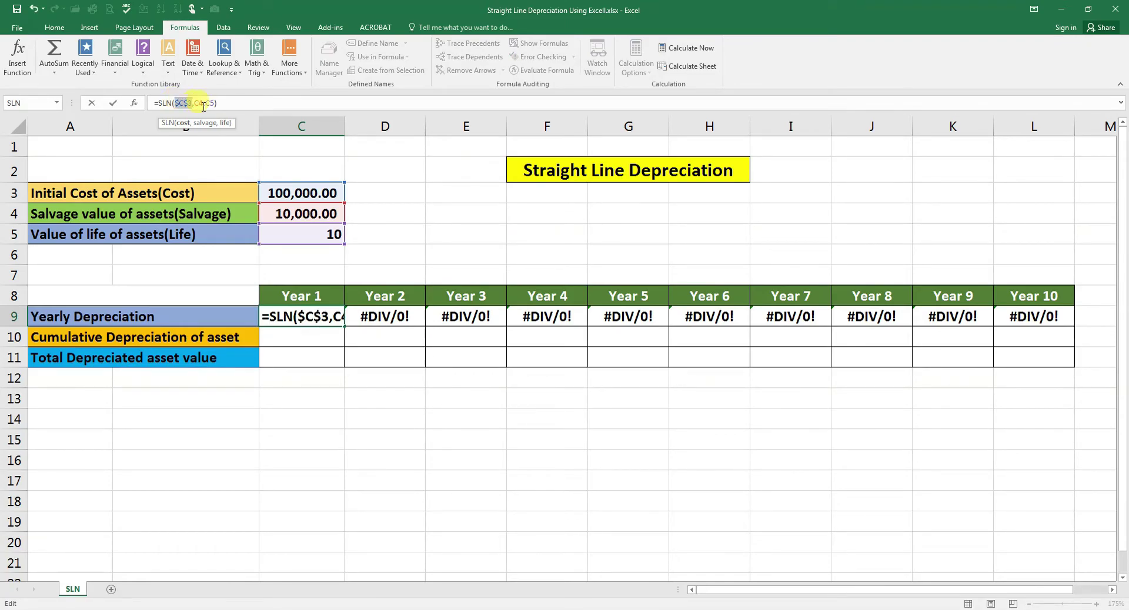
click(197, 103)
key(F4)
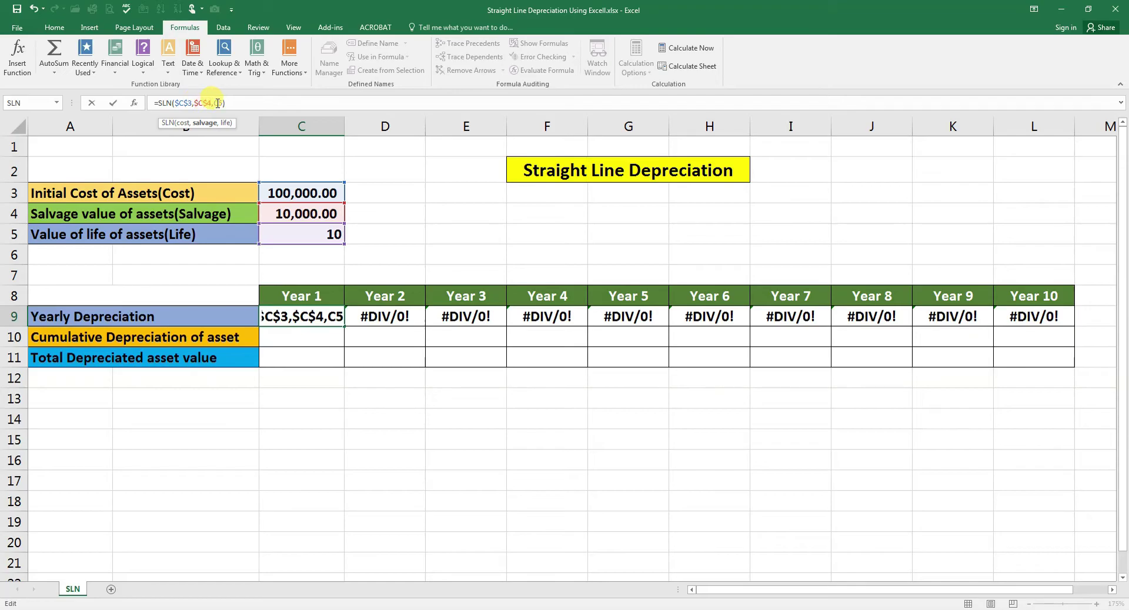
click(218, 103)
key(F4)
key(Return)
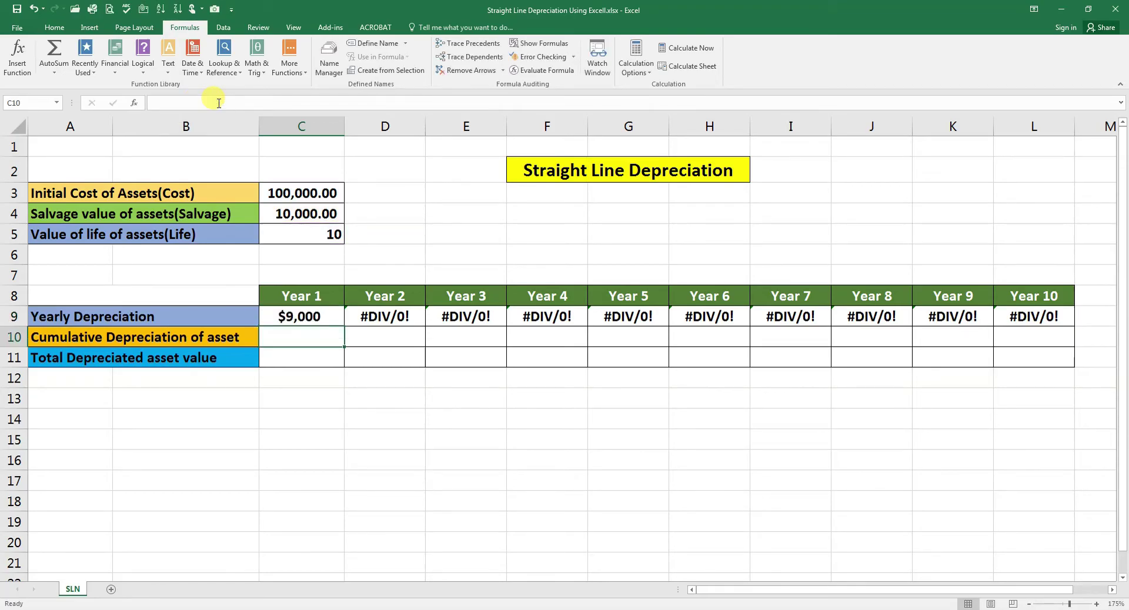
click(319, 317)
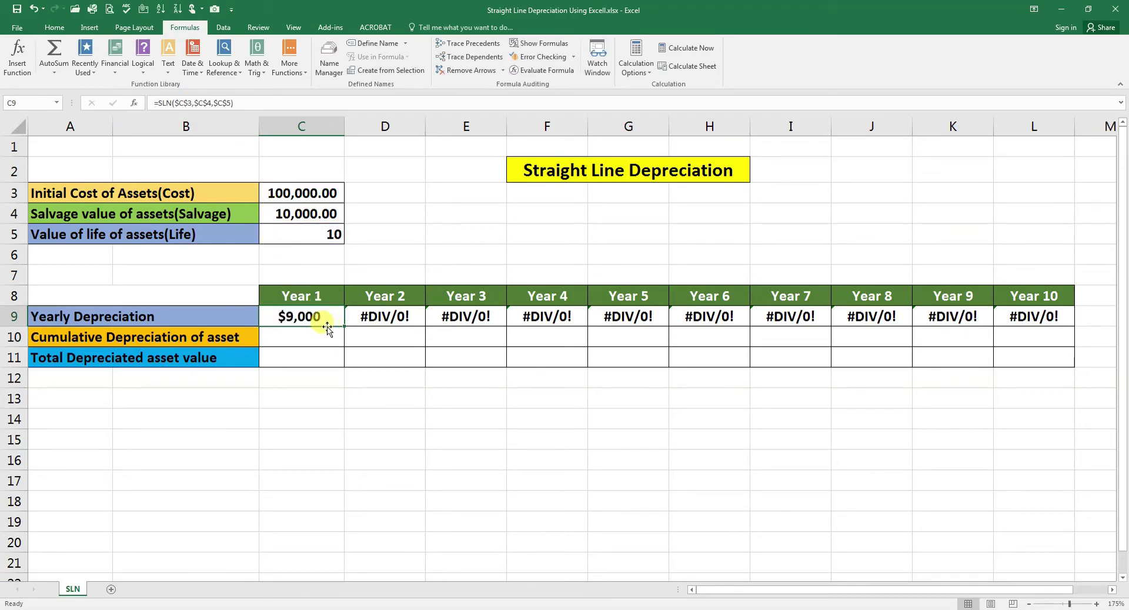
drag(344, 327, 1057, 328)
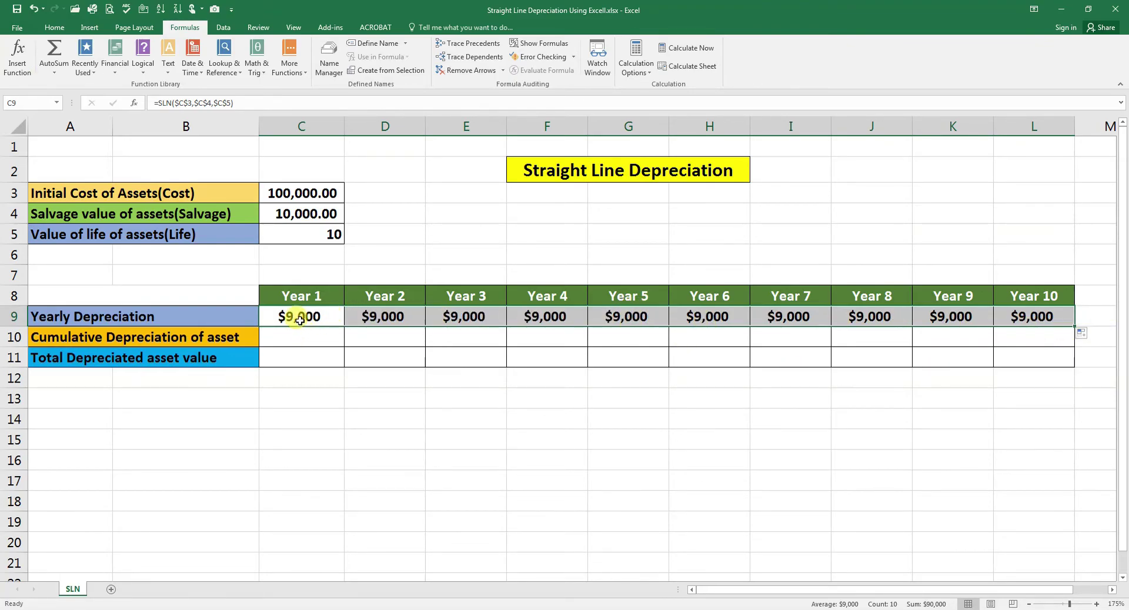
drag(304, 315, 1041, 317)
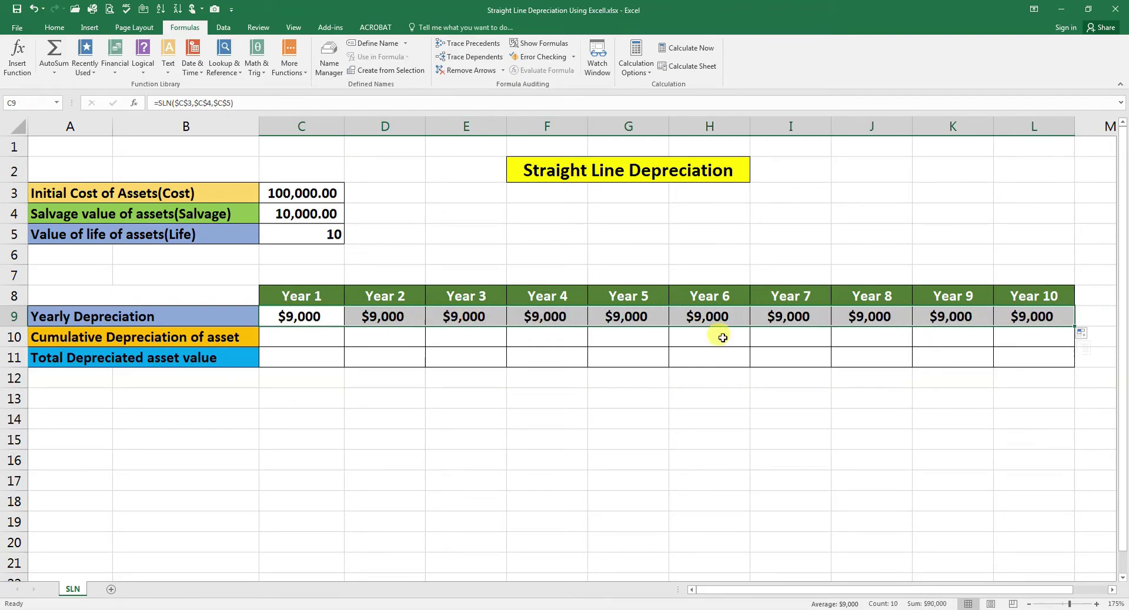
Step: Enter =C9 in C10 for Year 1 cumulative depreciation
click(289, 339)
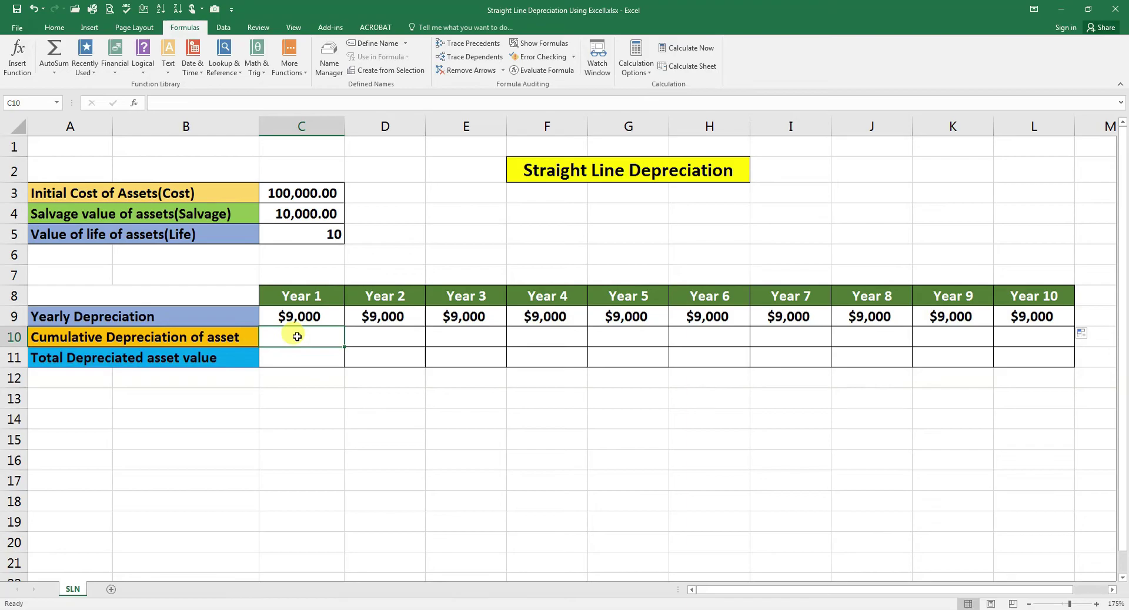
text(=)
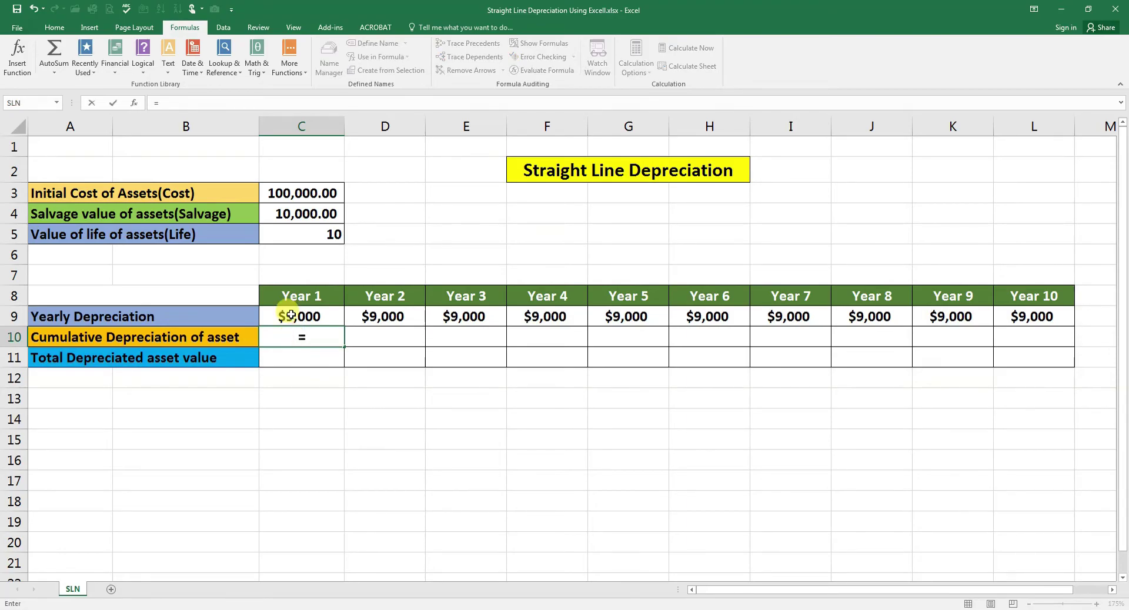
click(294, 316)
key(Return)
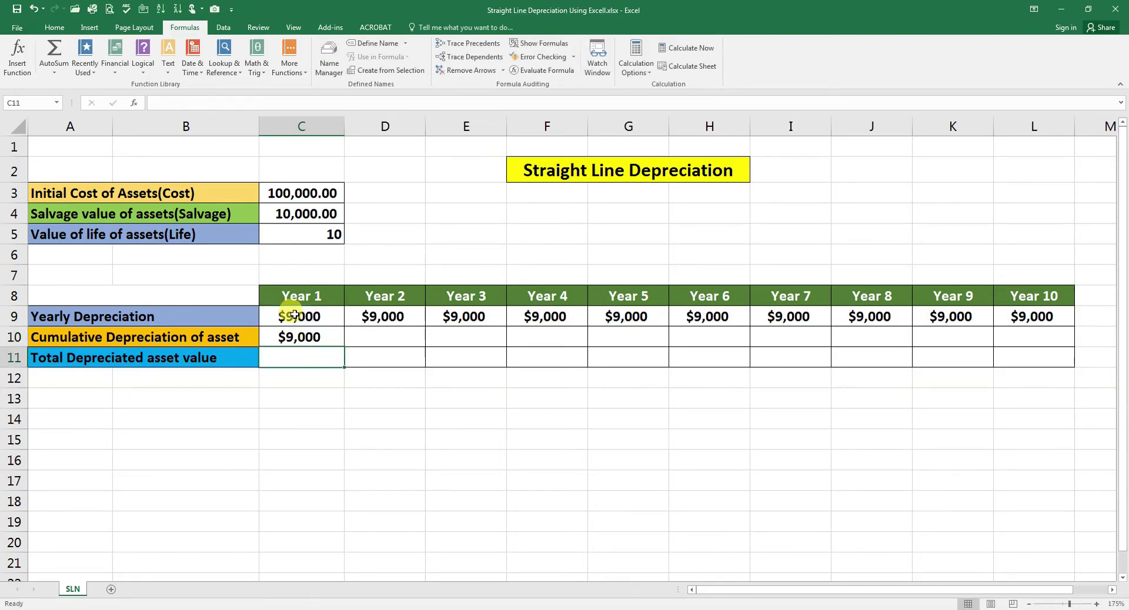
Step: Enter =D9+C10 in D10 and fill it across to L10, reaching $90,000 in Year 10
click(369, 335)
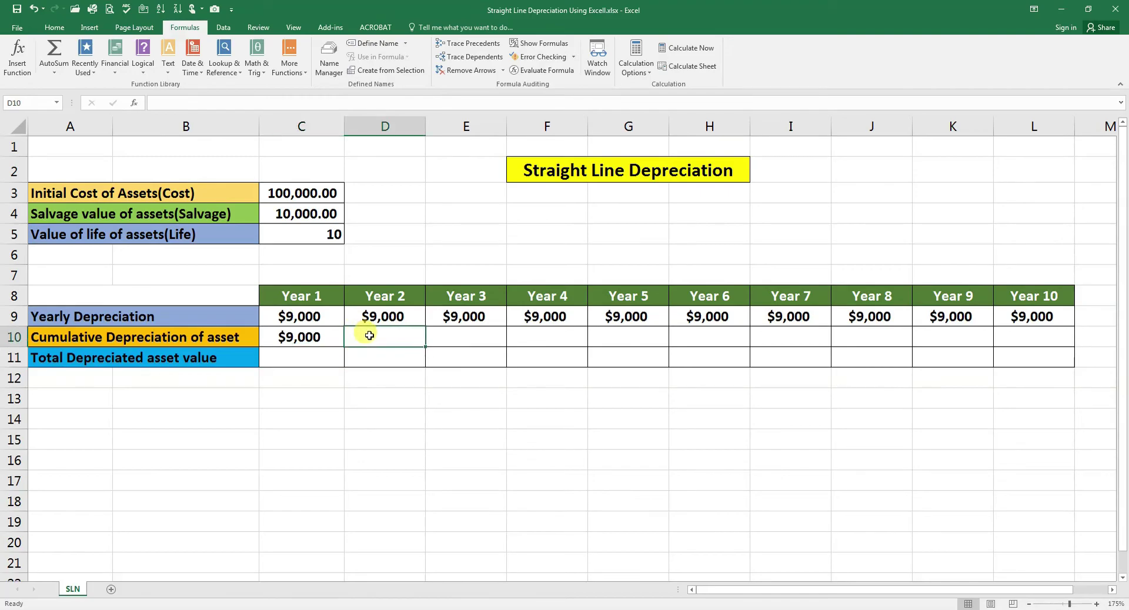
text(=)
click(367, 318)
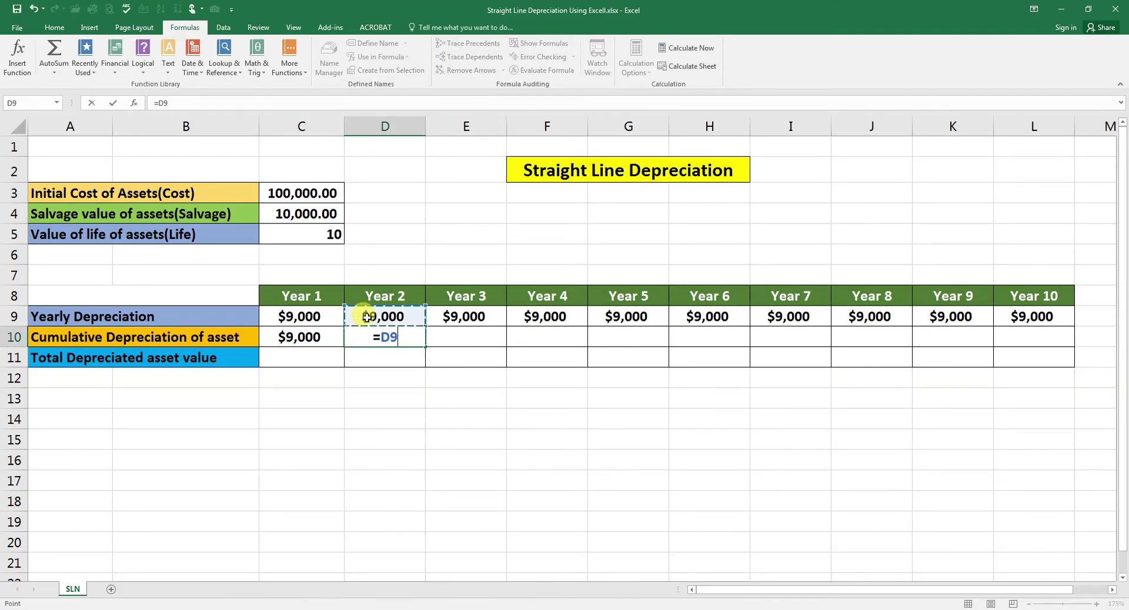
text(+)
click(310, 334)
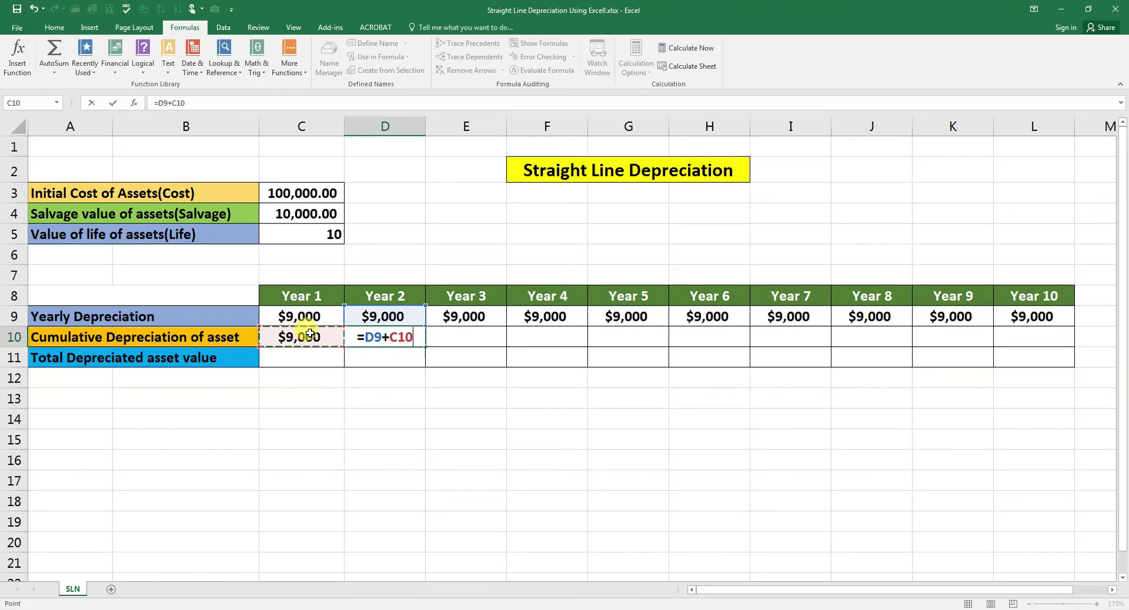
key(Return)
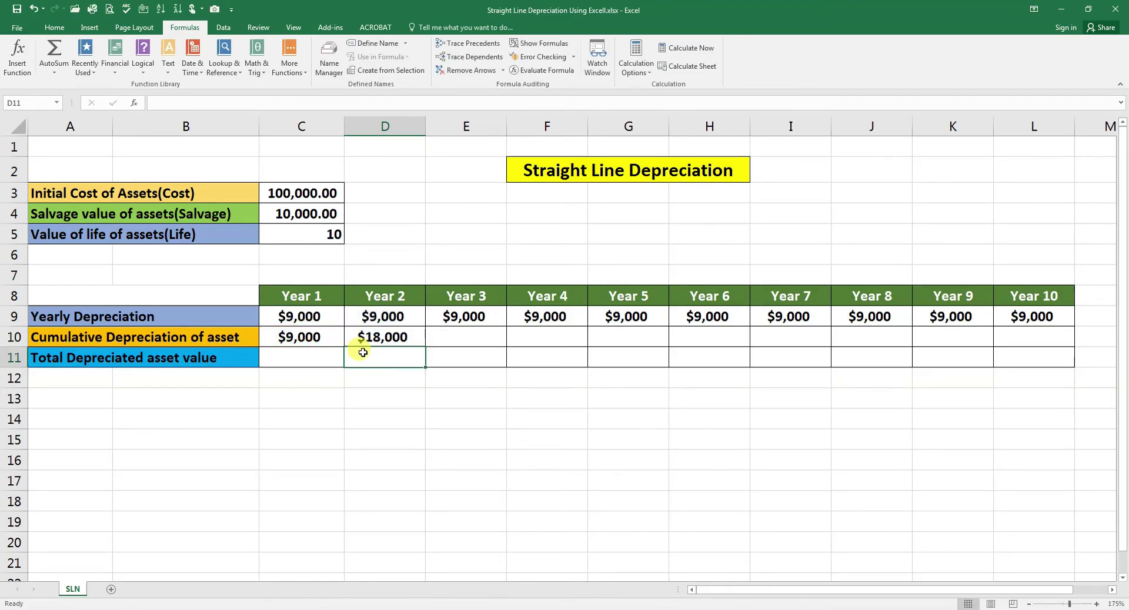
click(388, 337)
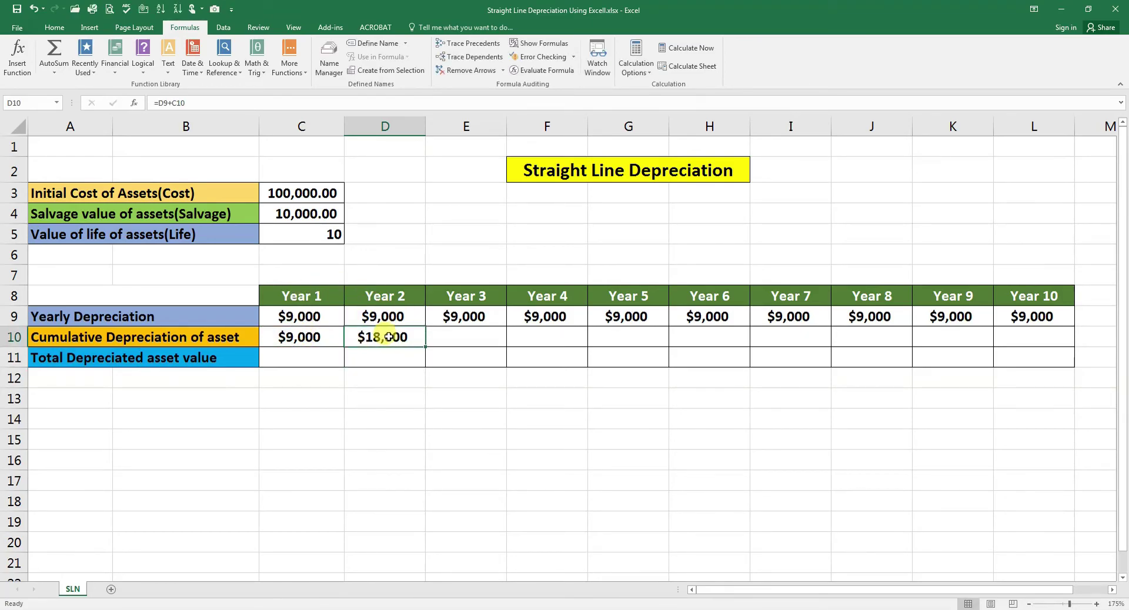
drag(425, 347, 1044, 368)
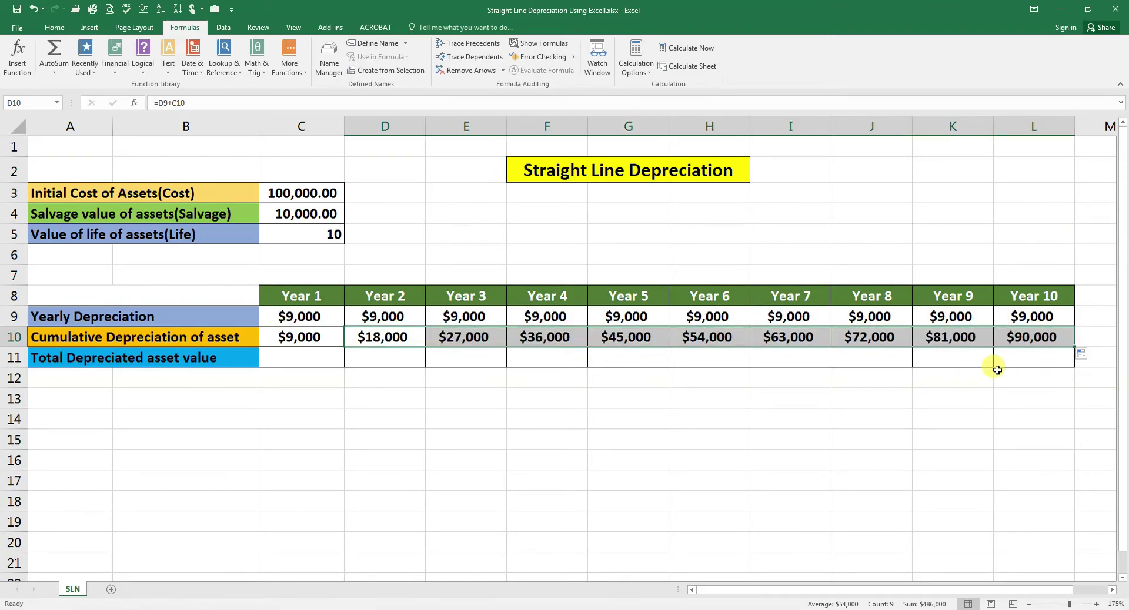
click(1036, 339)
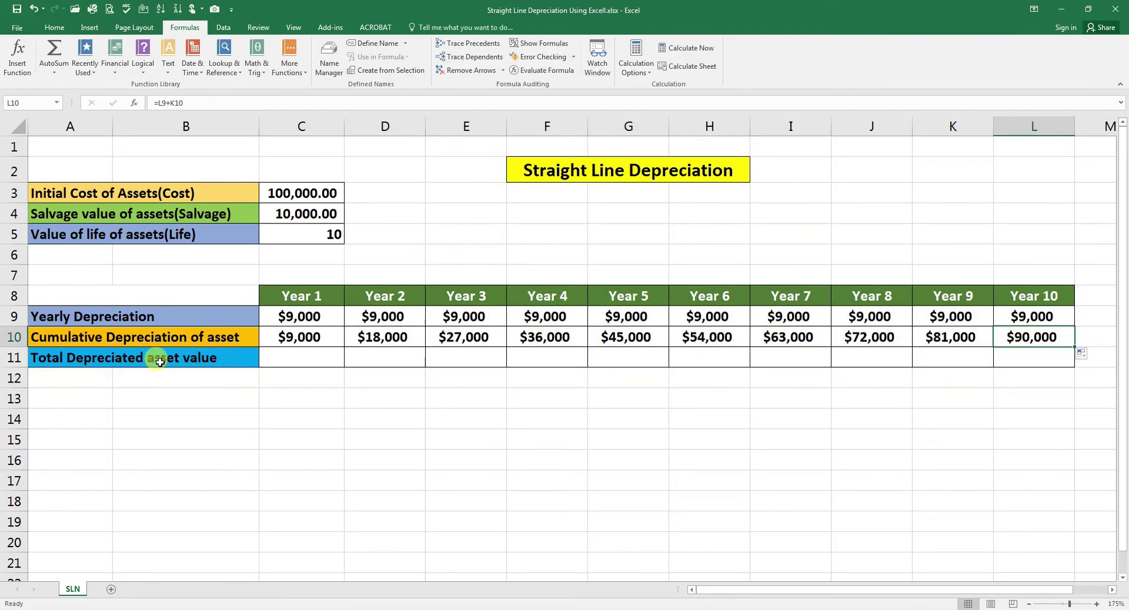
Step: Enter =C3-C10 in C11 and fill it across to L11, giving 91,000.00 then negative values
click(288, 359)
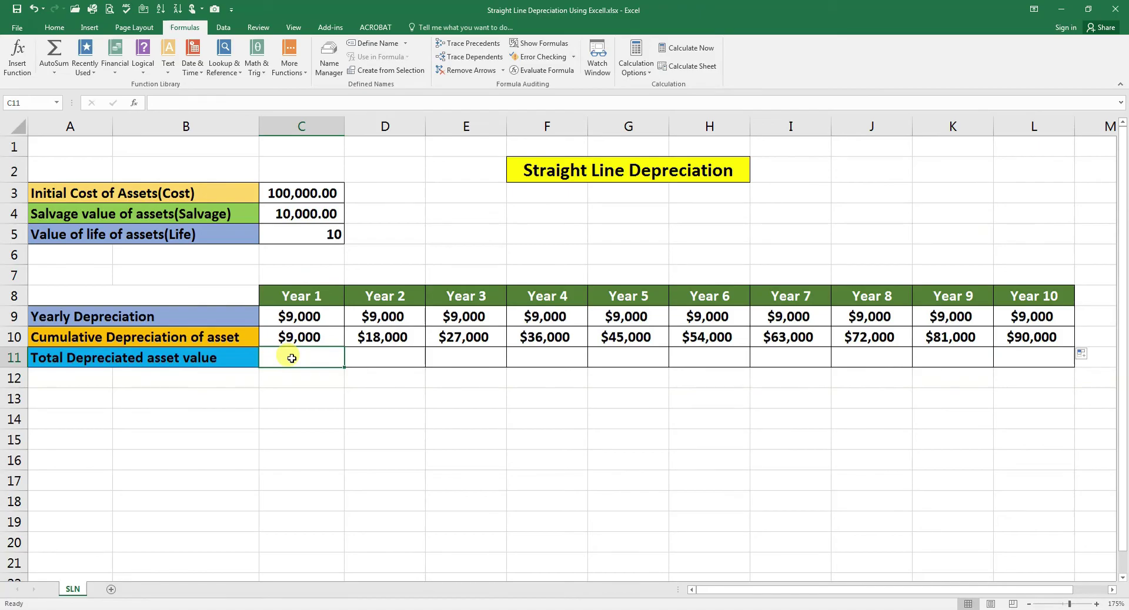
text(=)
click(291, 190)
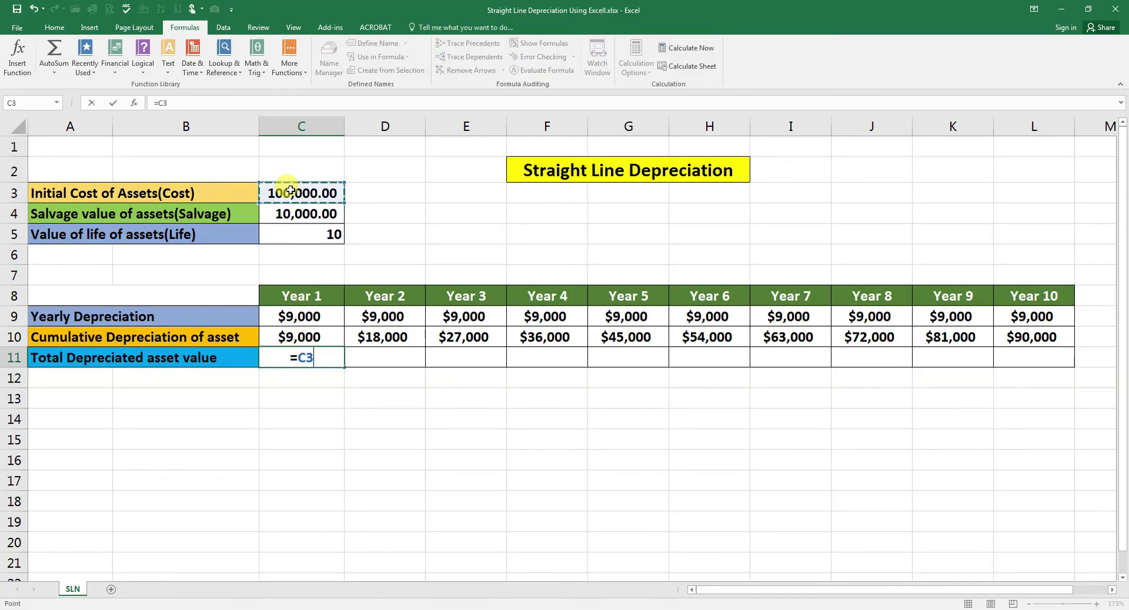
text(-)
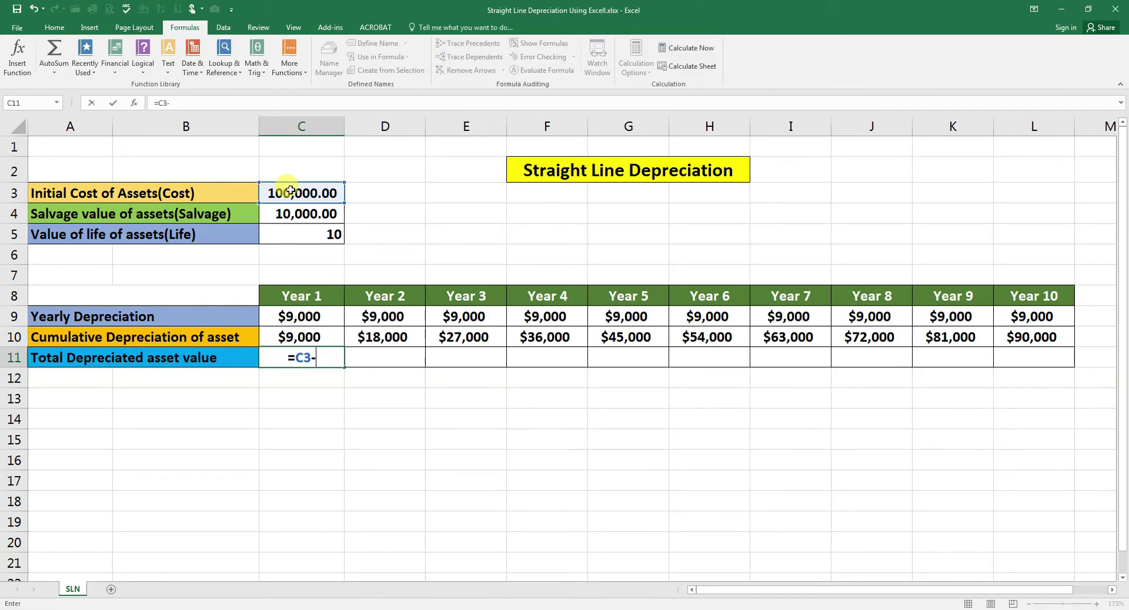
click(296, 337)
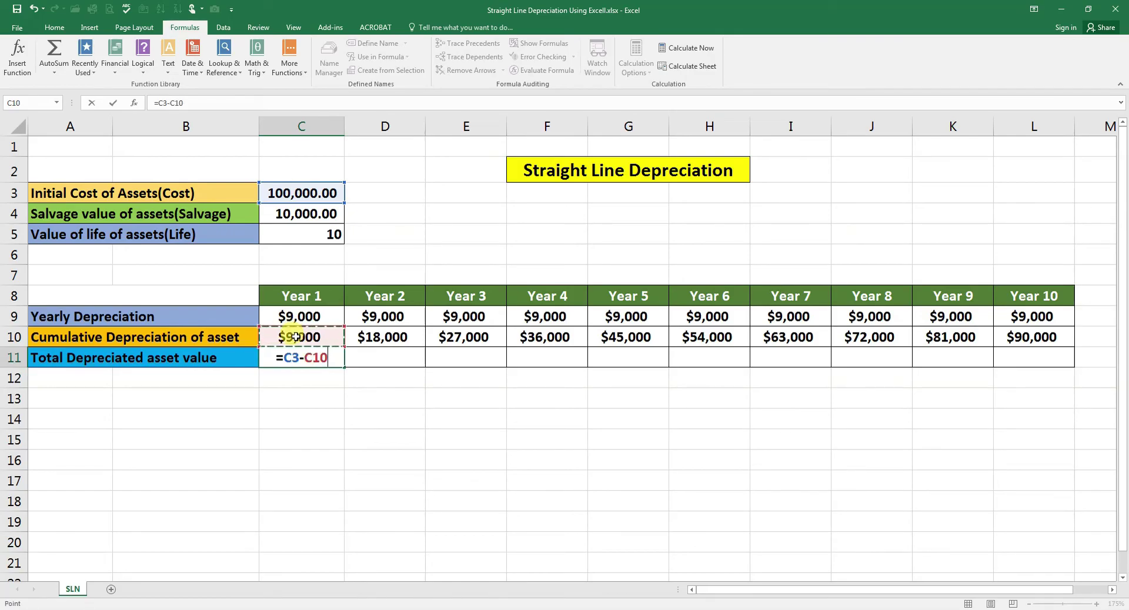
key(Return)
click(317, 359)
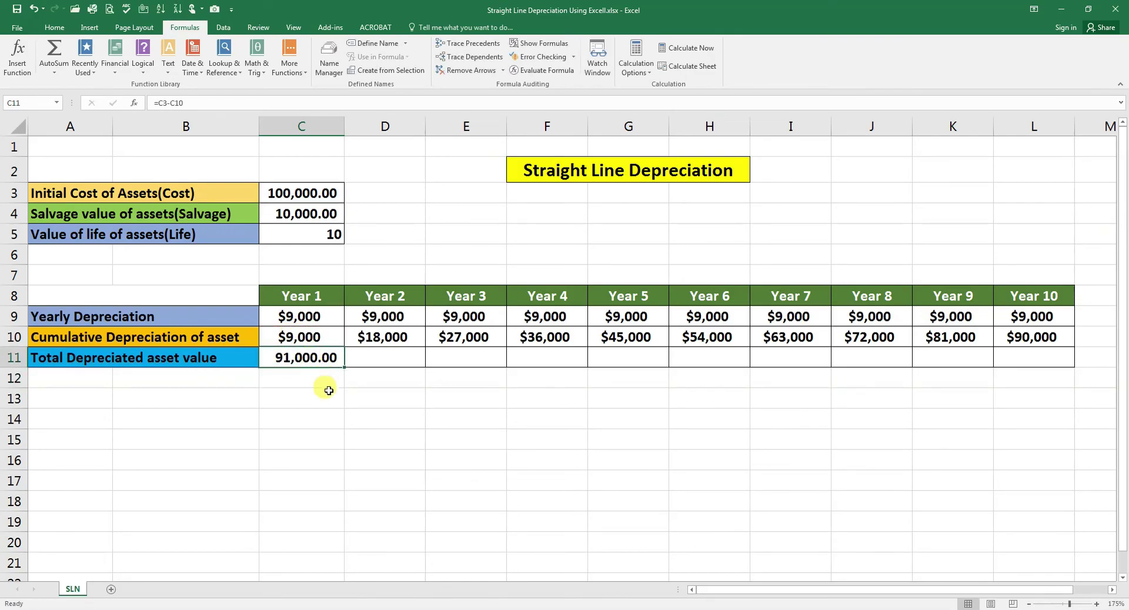
drag(343, 368, 1033, 380)
key(Down)
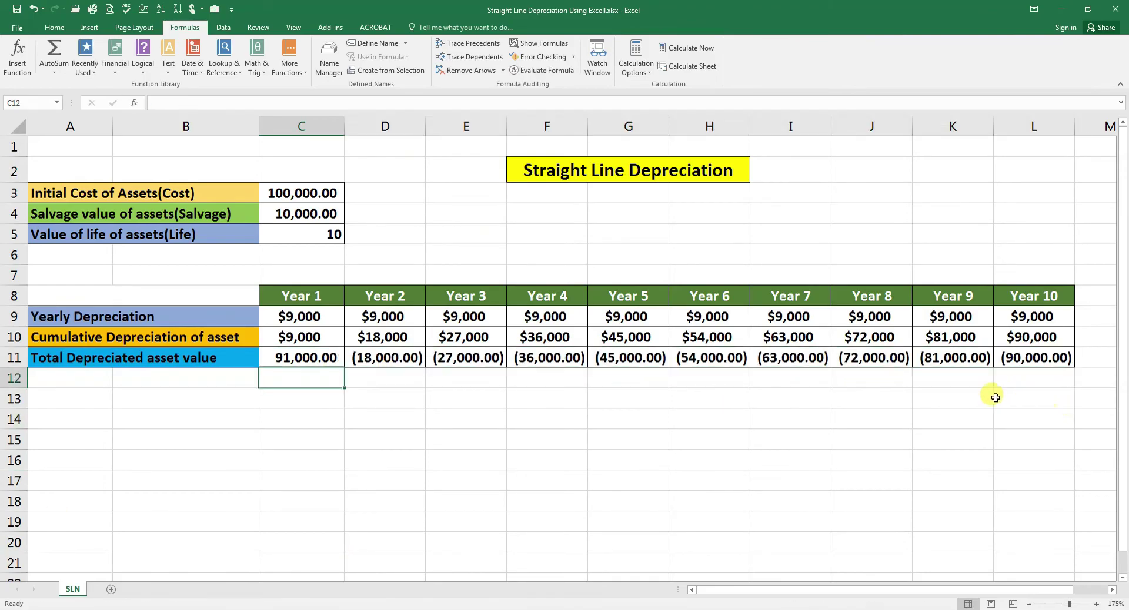
Step: Change C11 to =$C$3-C10 and refill to L11, values falling from 91,000.00 to 10,000.00
click(288, 360)
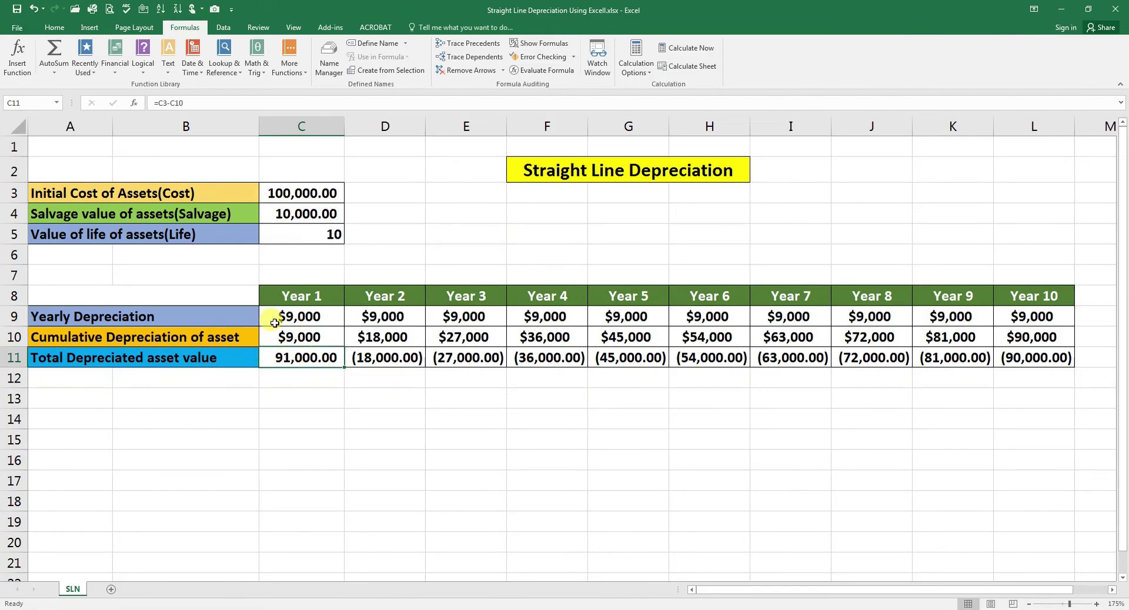
click(163, 102)
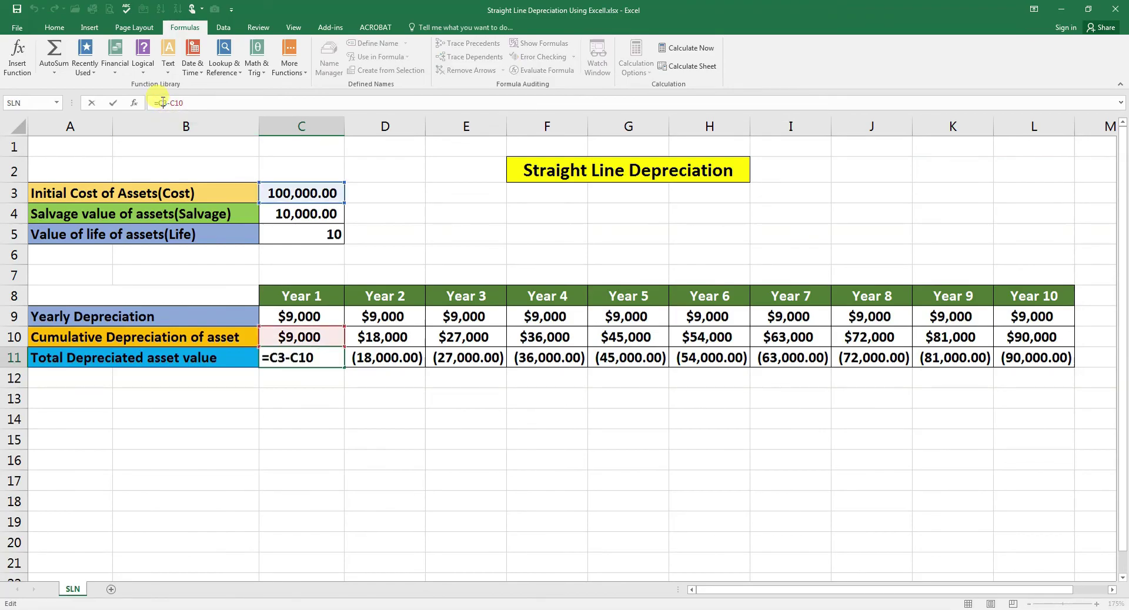
key(F4)
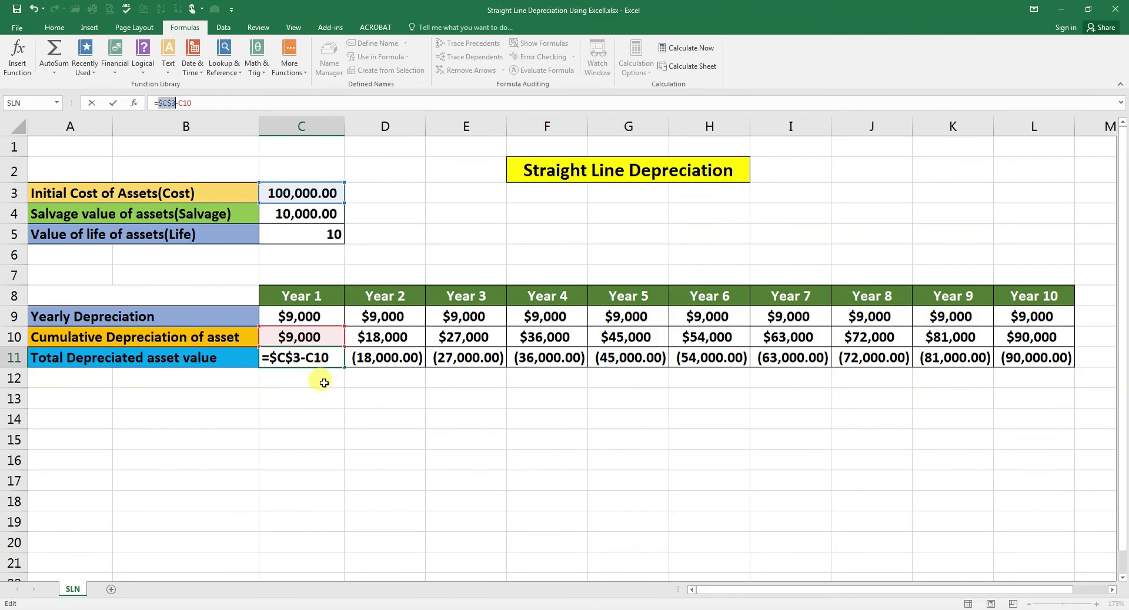
key(Return)
click(333, 357)
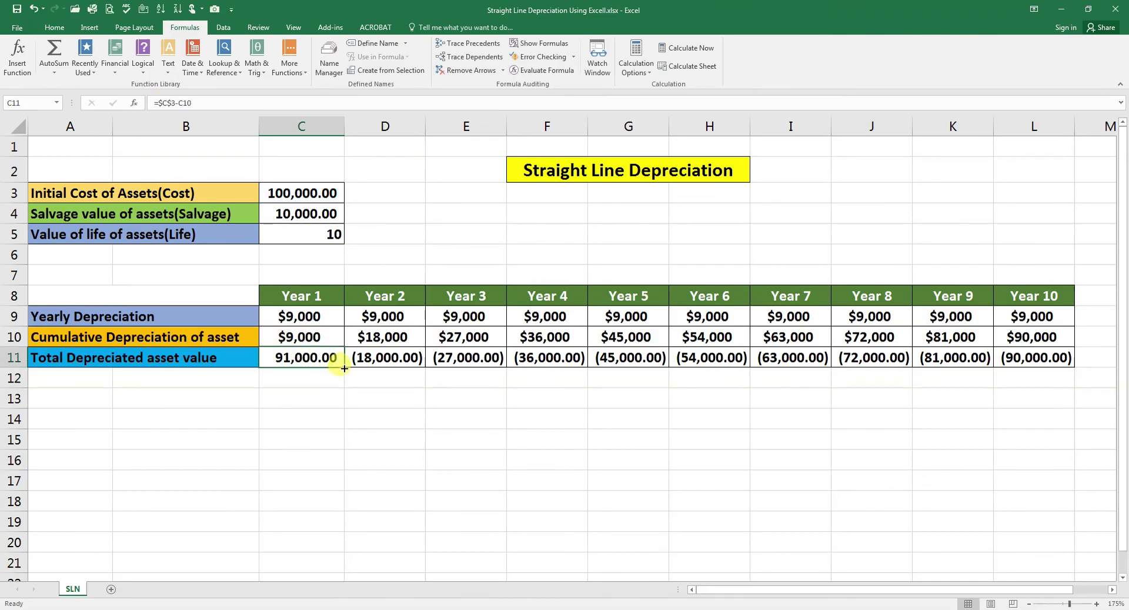
drag(344, 368, 1047, 379)
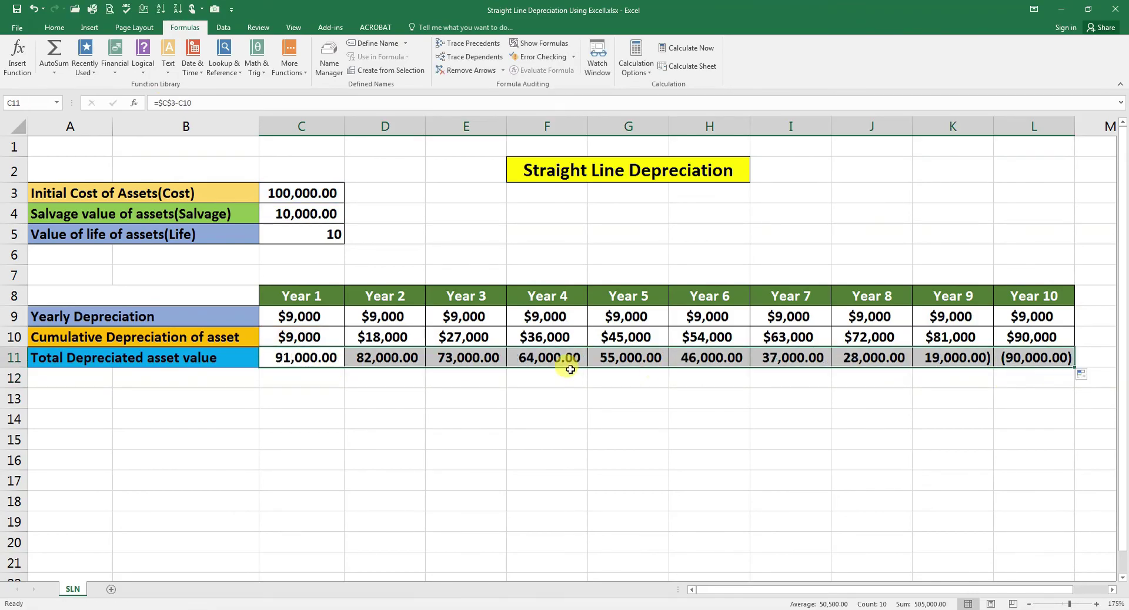
click(1022, 380)
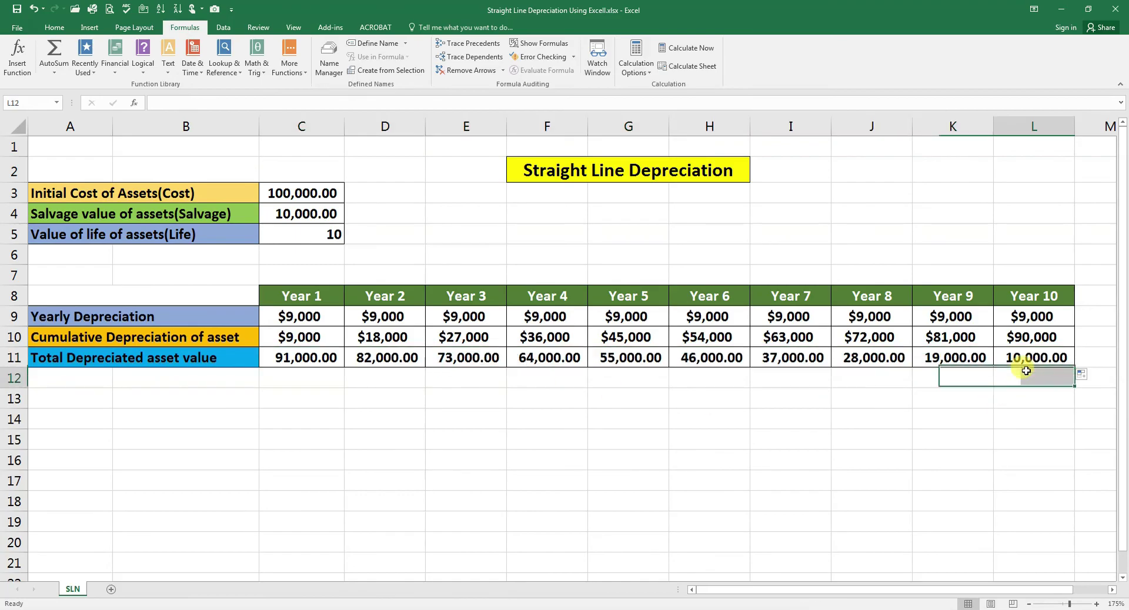
click(1024, 357)
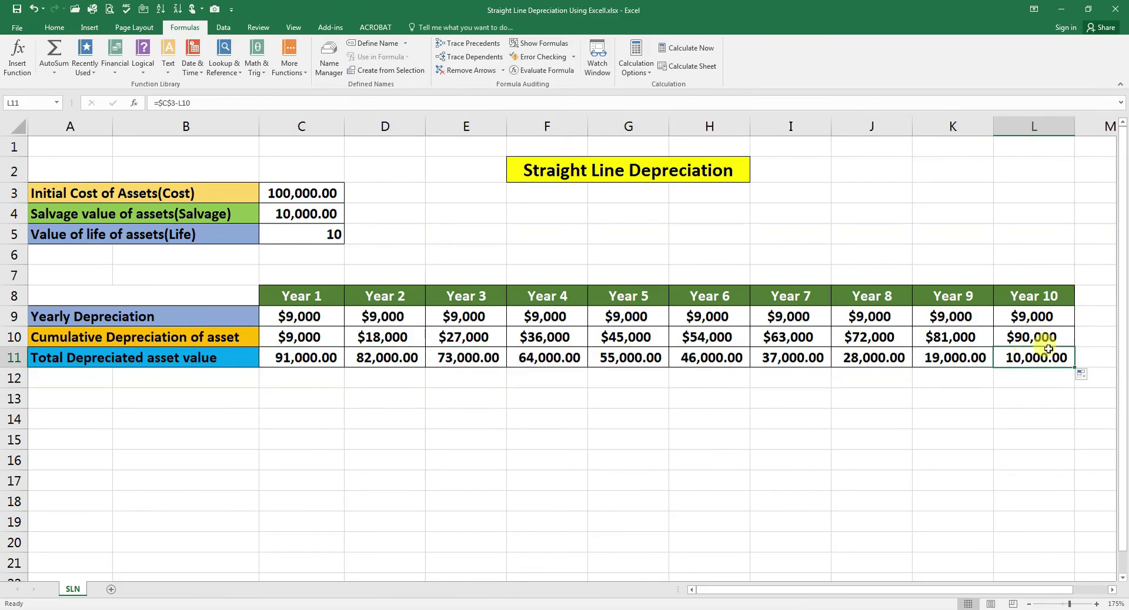